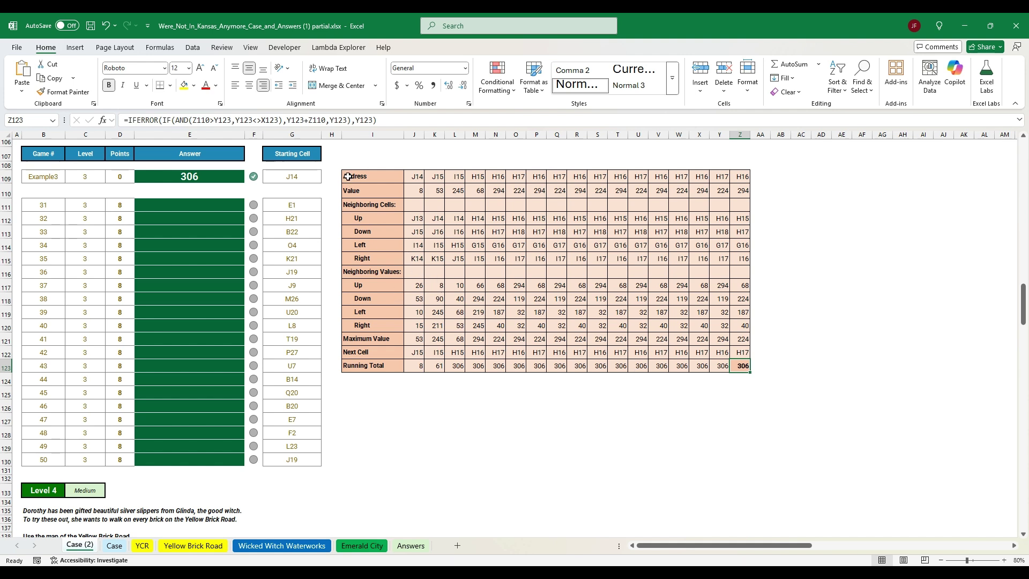
Step: Copy the model table, paste it to its right, then undo the paste
drag(348, 176, 744, 368)
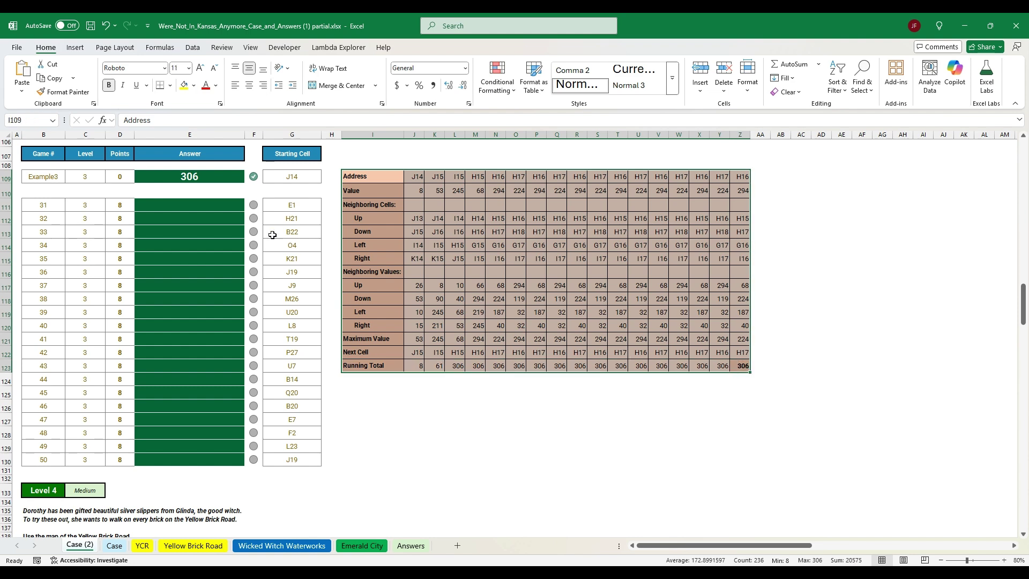
mouse_move(291, 206)
mouse_down()
mouse_move(277, 403)
mouse_move(292, 459)
mouse_up()
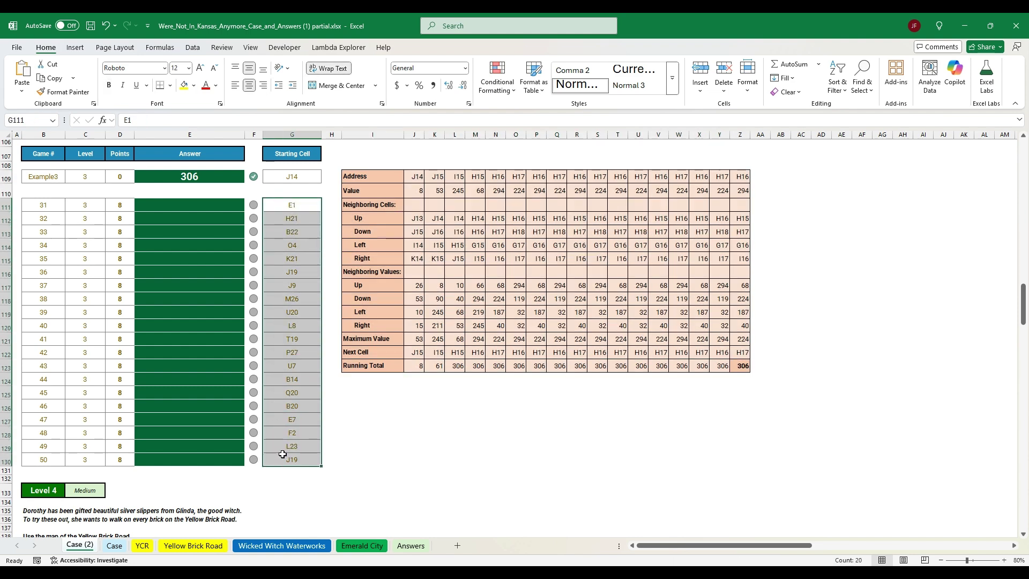
mouse_move(363, 178)
mouse_down()
mouse_move(591, 320)
mouse_move(745, 369)
mouse_up()
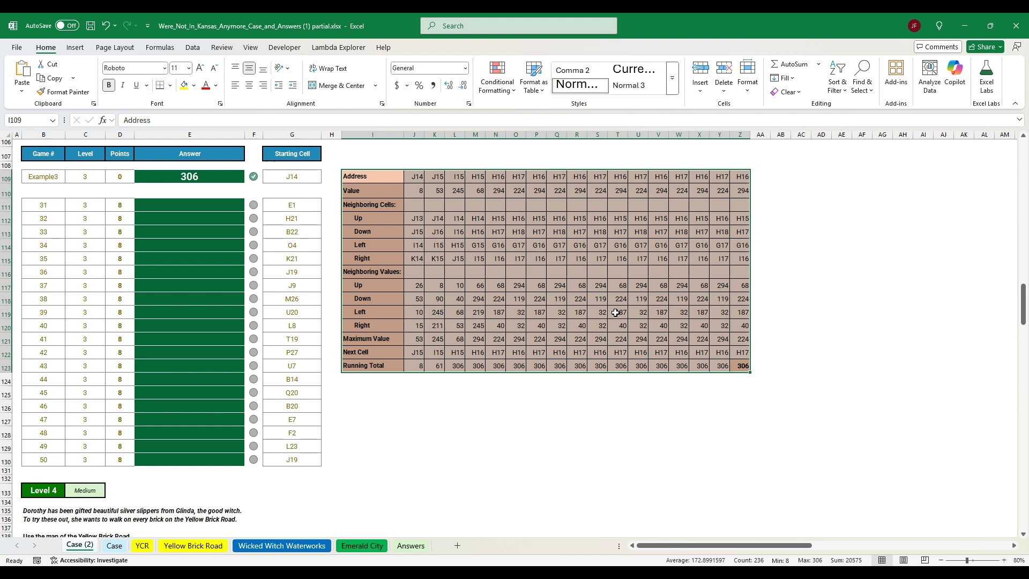
mouse_move(354, 176)
mouse_down()
mouse_move(721, 368)
mouse_move(741, 369)
mouse_up()
key(ctrl+c)
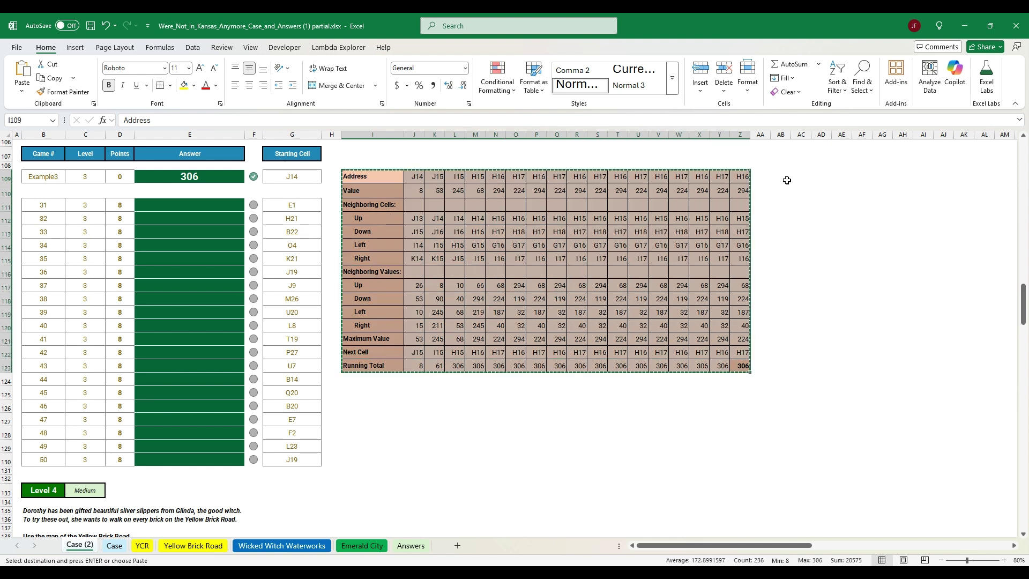
click(787, 180)
key(ctrl+v)
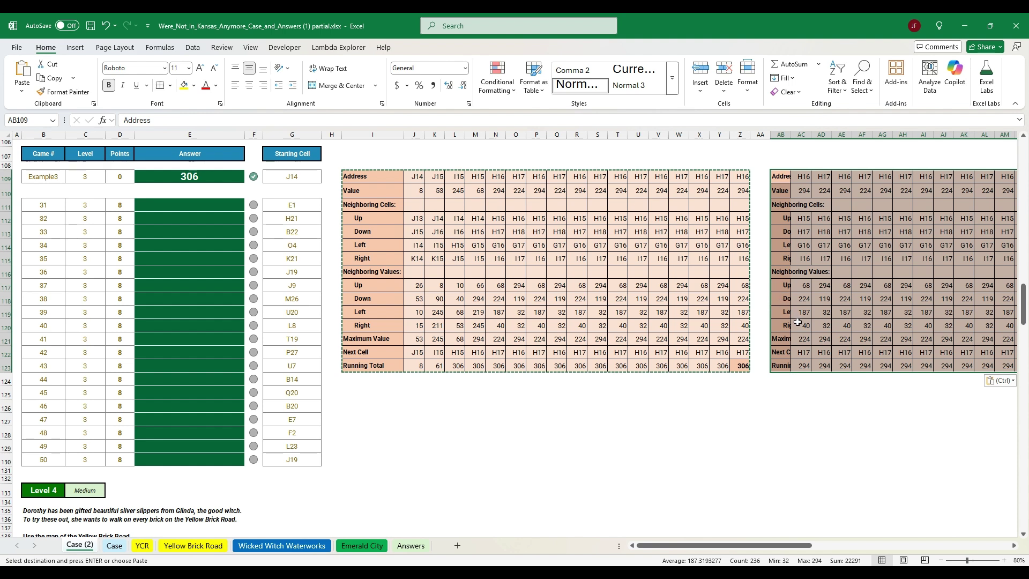
key(ctrl+z)
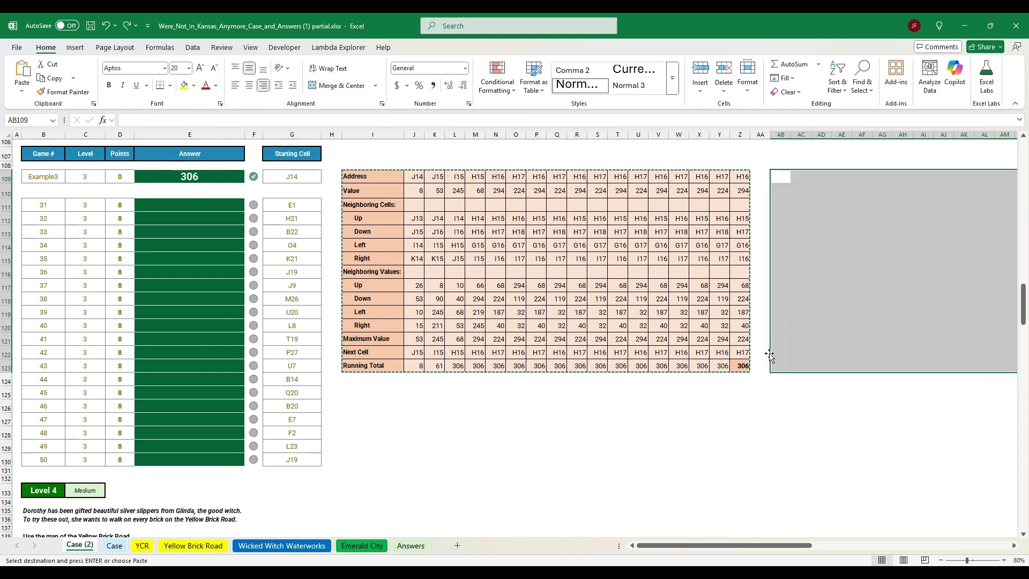
click(784, 349)
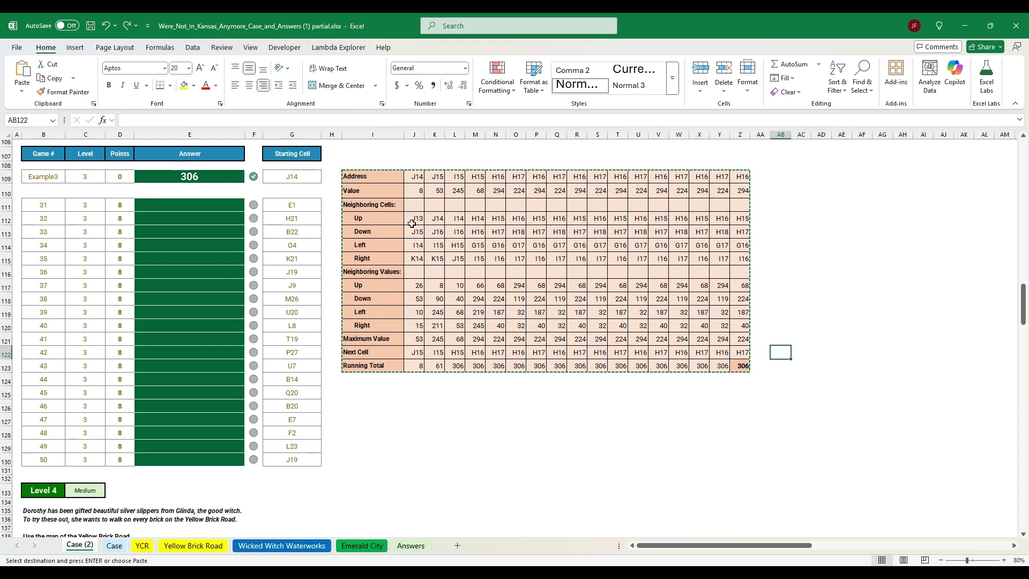
Step: Check the Level 3 starting cells and confirm the model's first address links to G109
drag(292, 205, 296, 460)
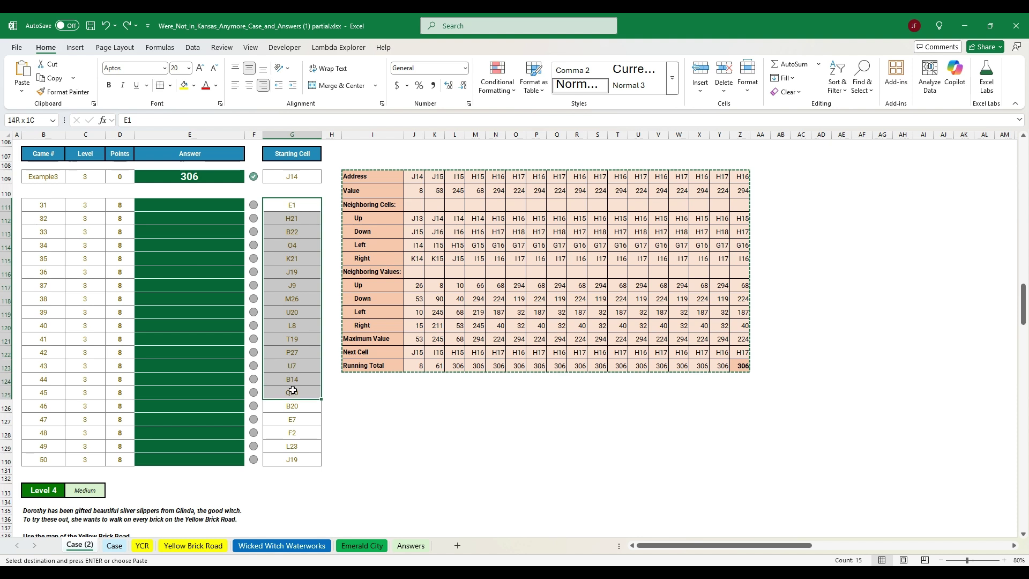
click(292, 176)
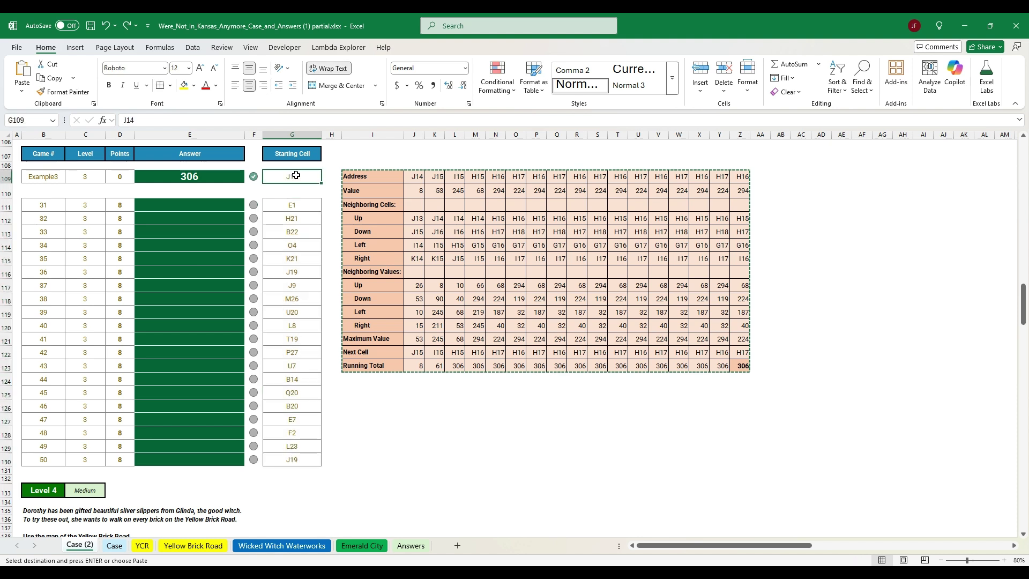
click(417, 175)
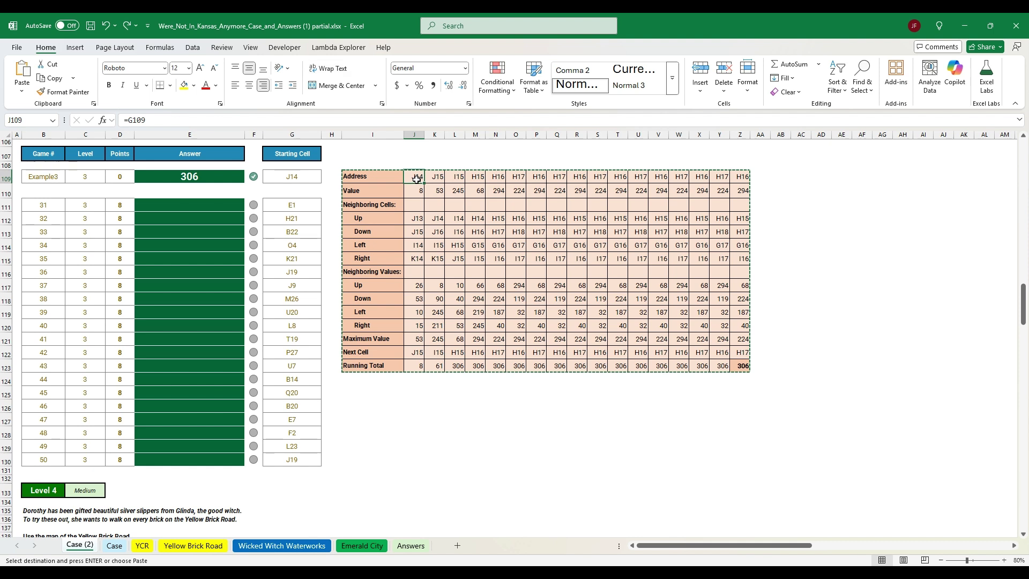
click(296, 205)
click(294, 231)
click(292, 258)
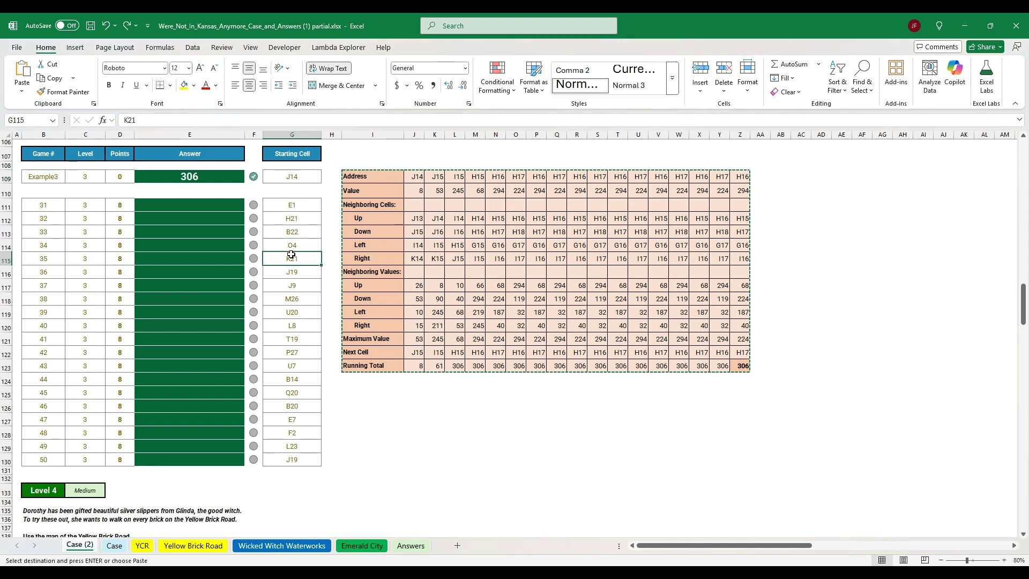
click(292, 297)
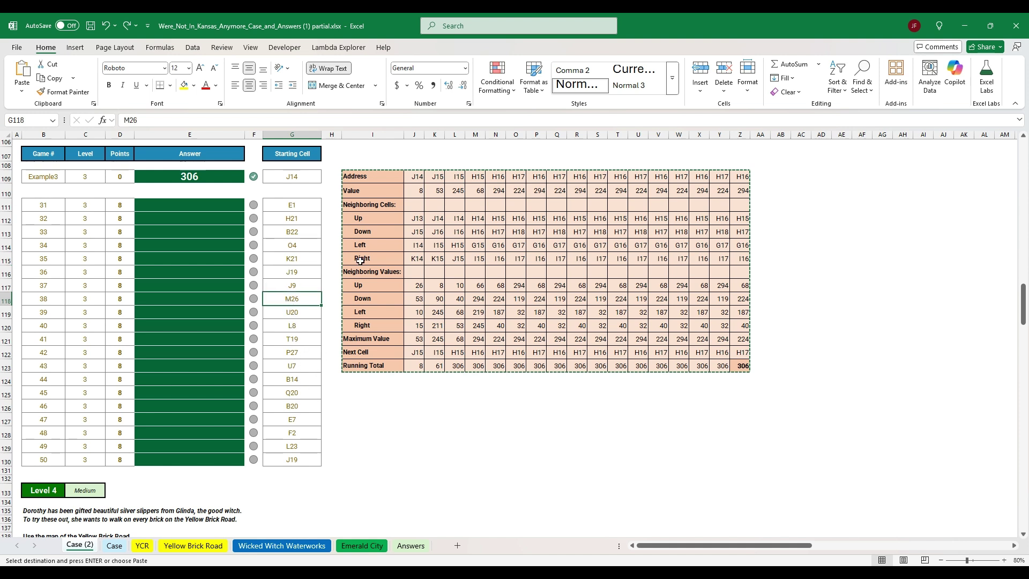
click(419, 176)
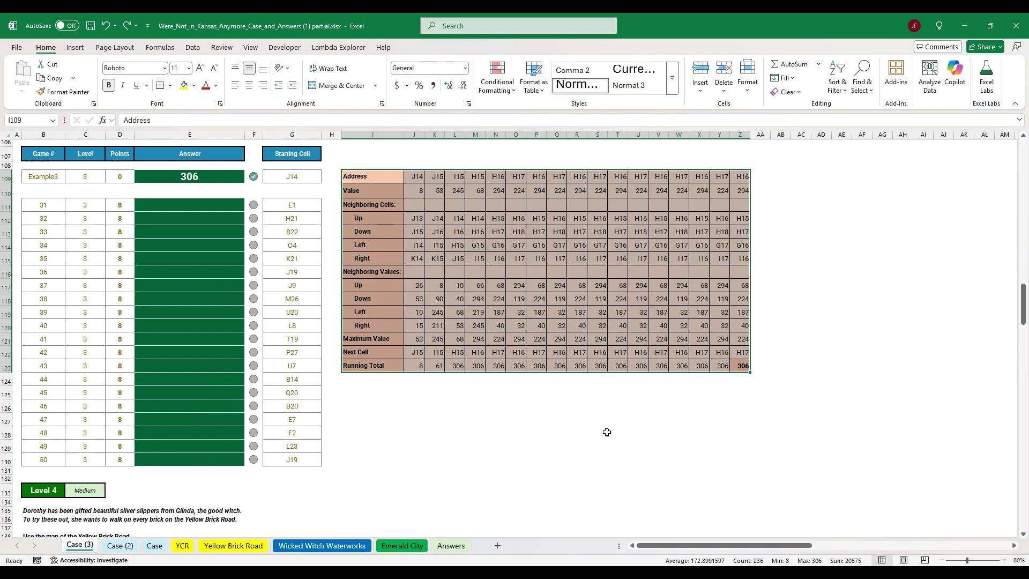
Step: Move the model table five columns right to start at N109, and widen column N
click(605, 432)
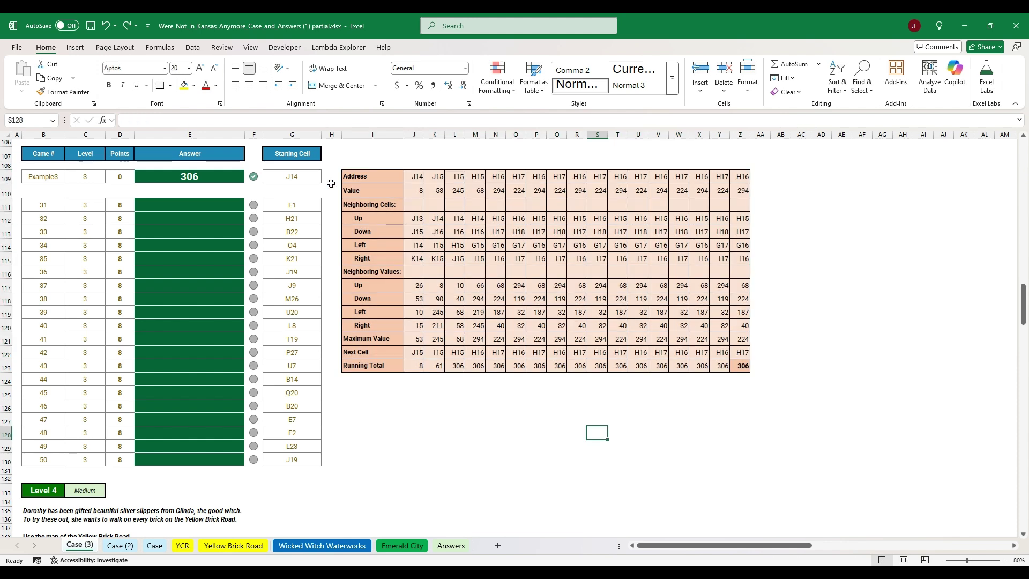
drag(354, 176, 739, 368)
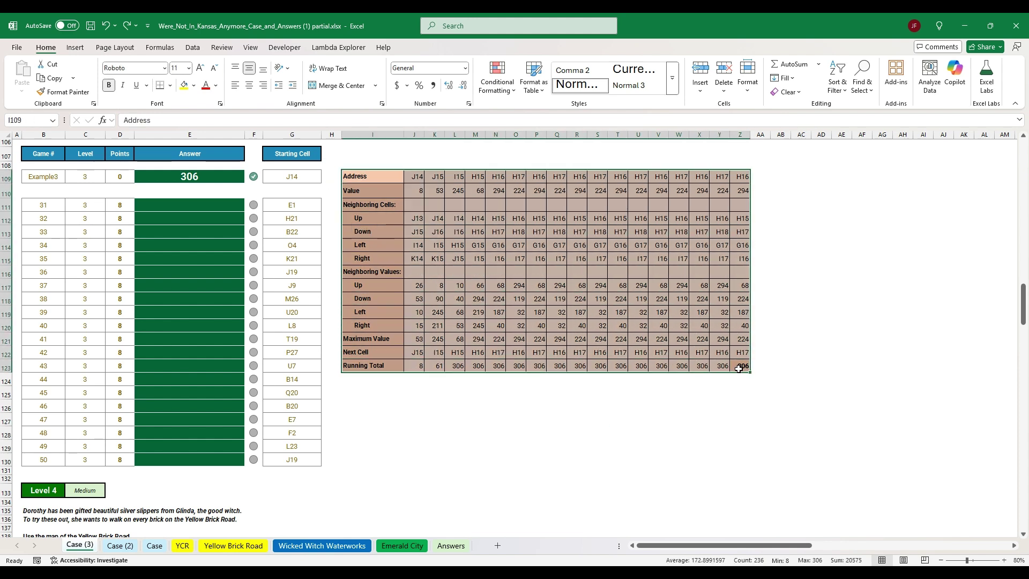
key(ctrl+x)
key(Right)
key(Right)
key(Right)
key(Return)
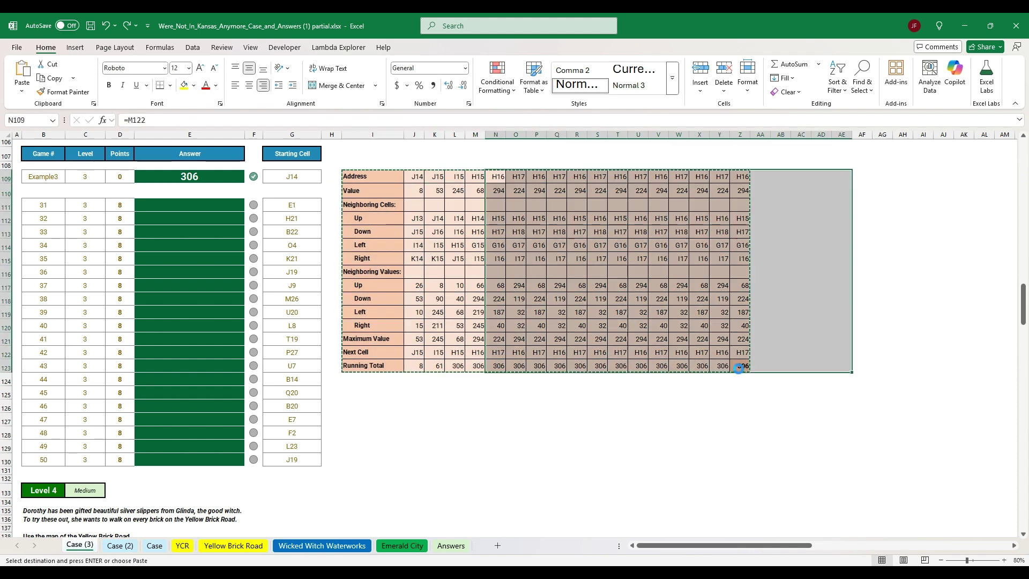
click(529, 178)
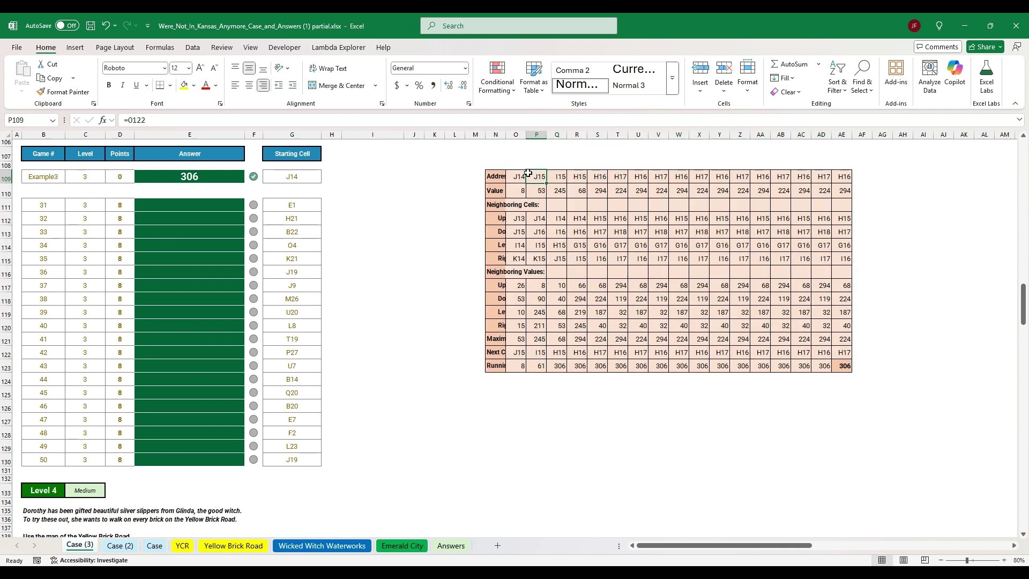
drag(507, 134, 550, 135)
click(592, 245)
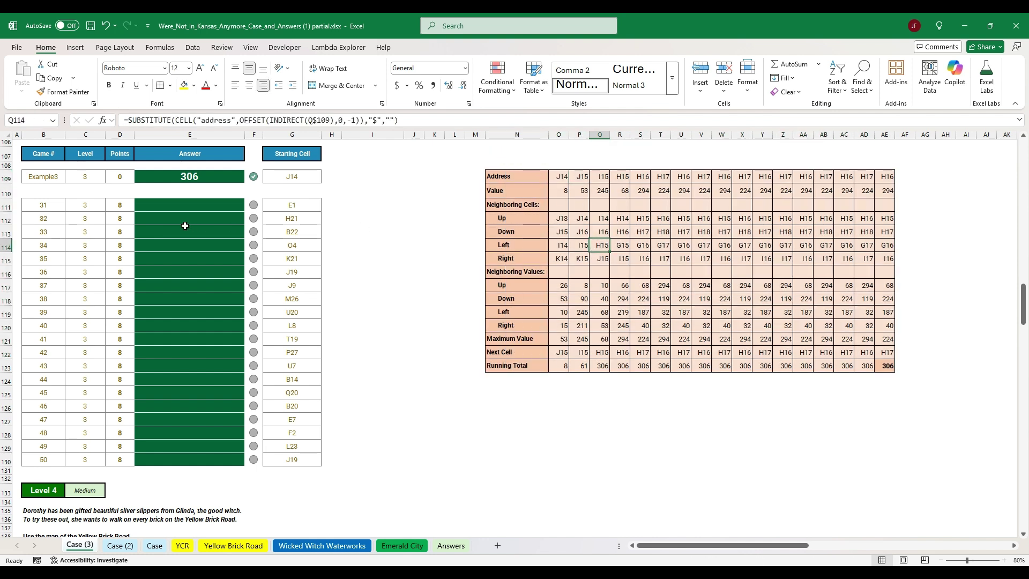
Step: Copy the game numbers B109:B130 into column I starting at I109
drag(44, 177, 40, 460)
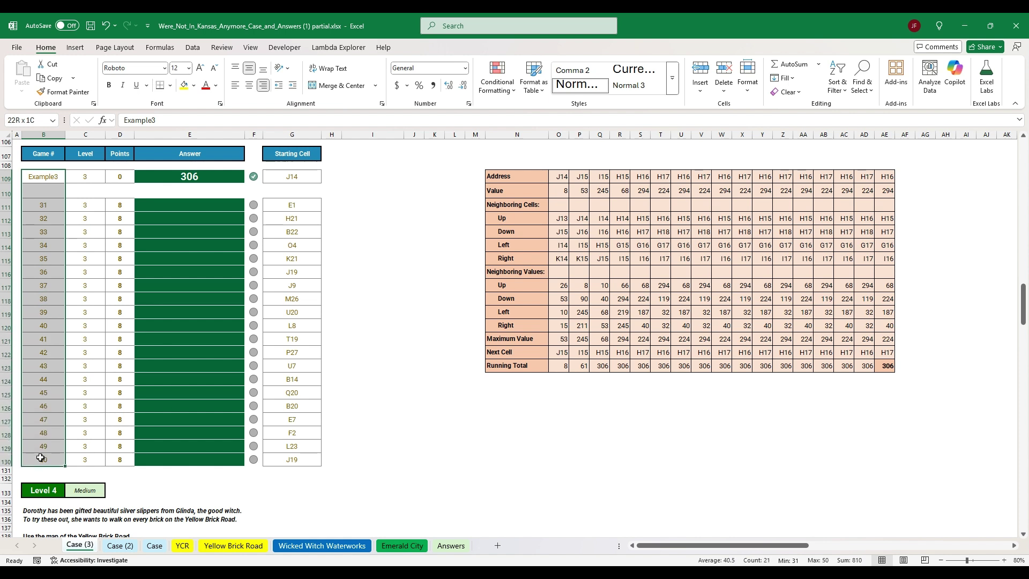
key(ctrl+c)
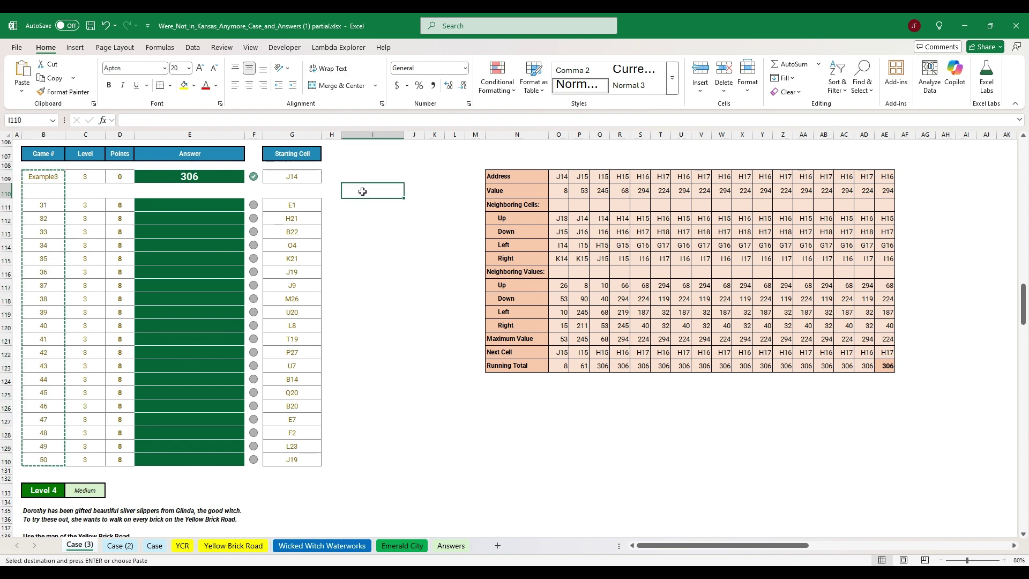
click(366, 177)
key(ctrl+v)
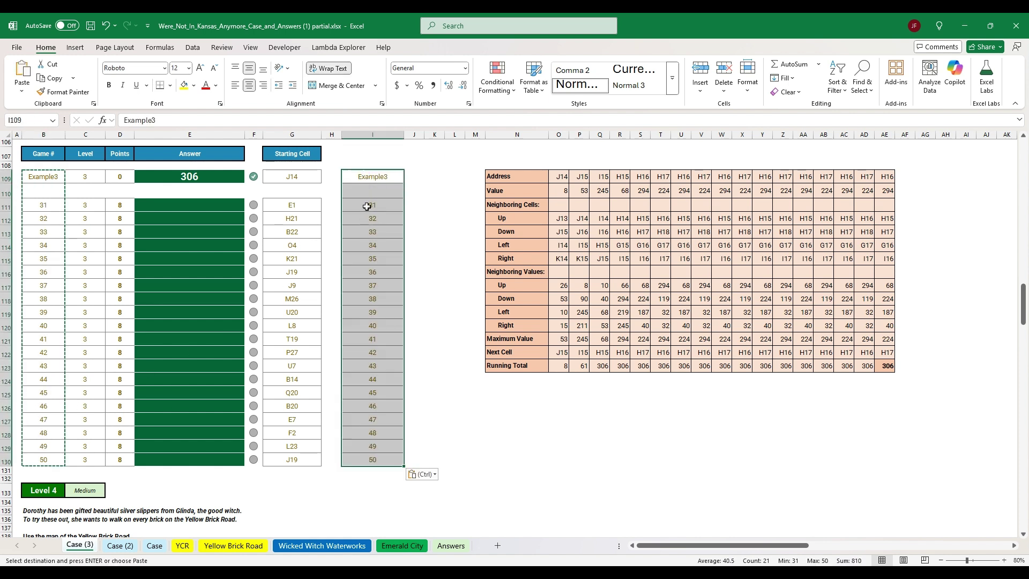
click(413, 232)
drag(414, 205, 412, 456)
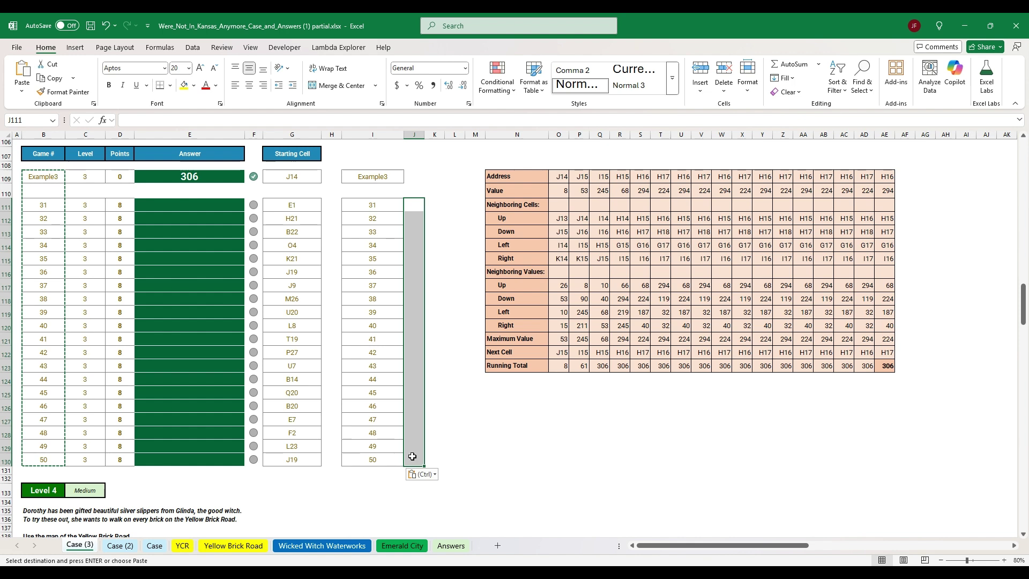
Step: Link J110 to the running total in AE123 and widen column J to show 306
click(395, 205)
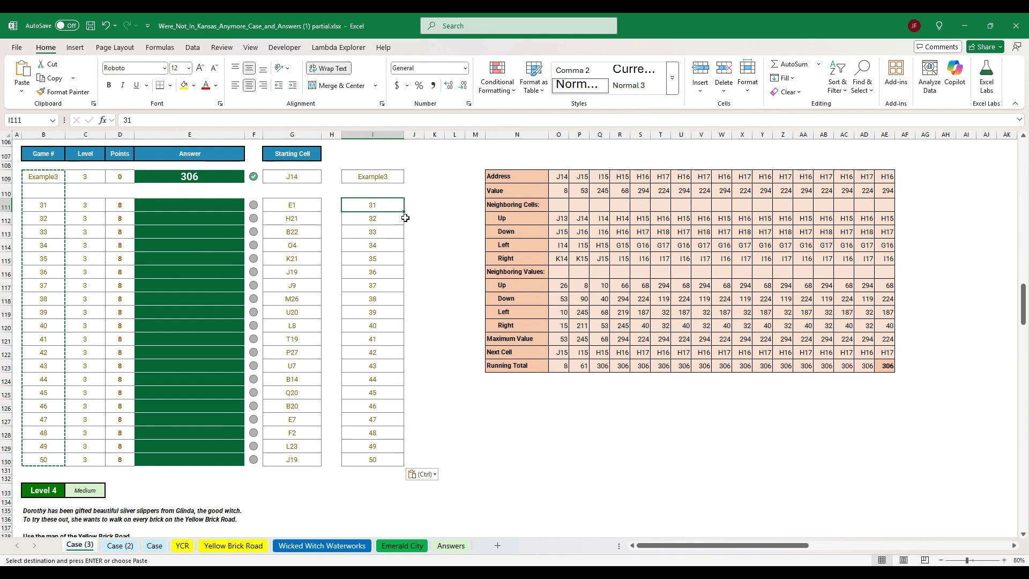
key(Up)
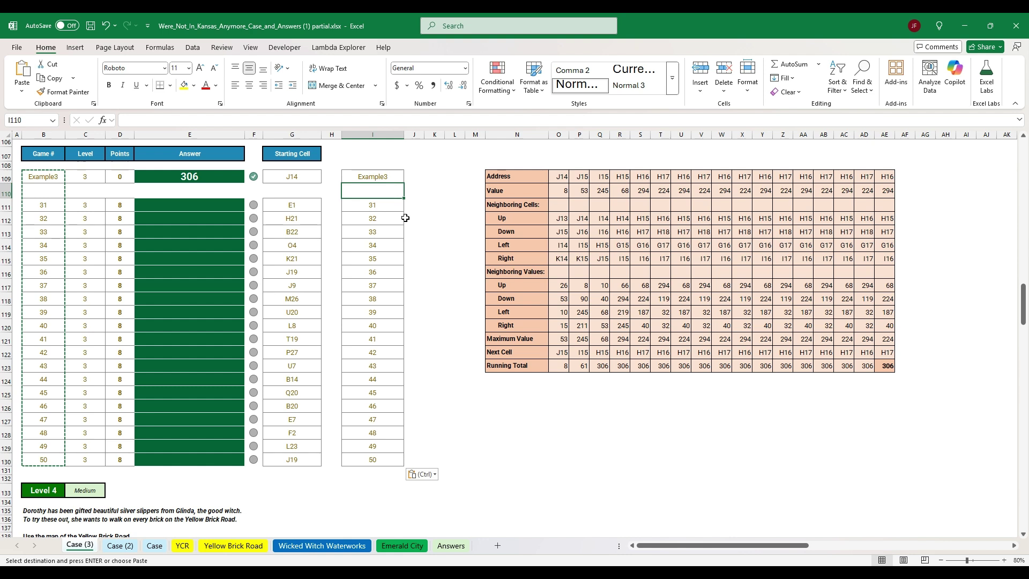
key(Right)
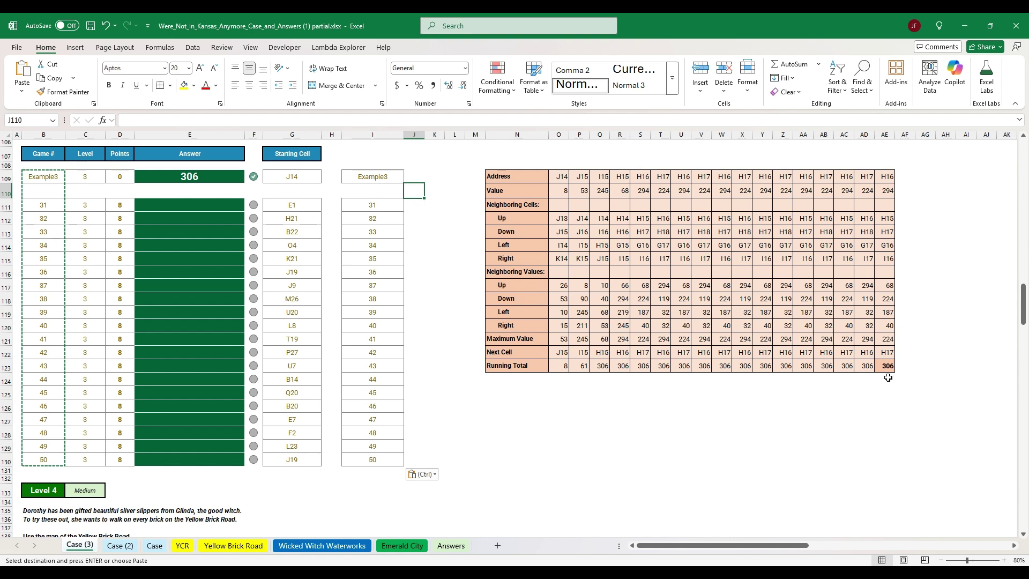
text(=)
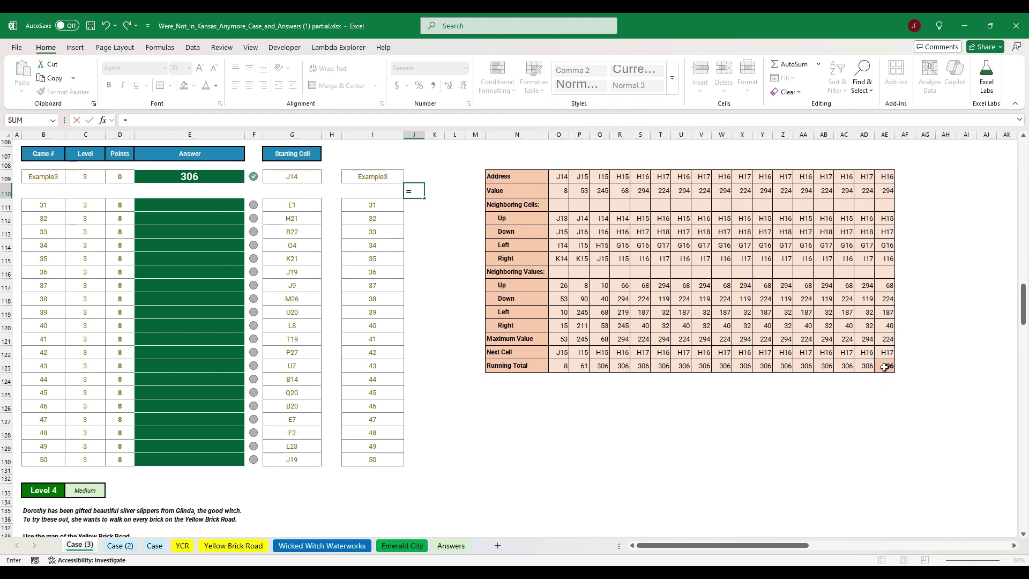
click(887, 367)
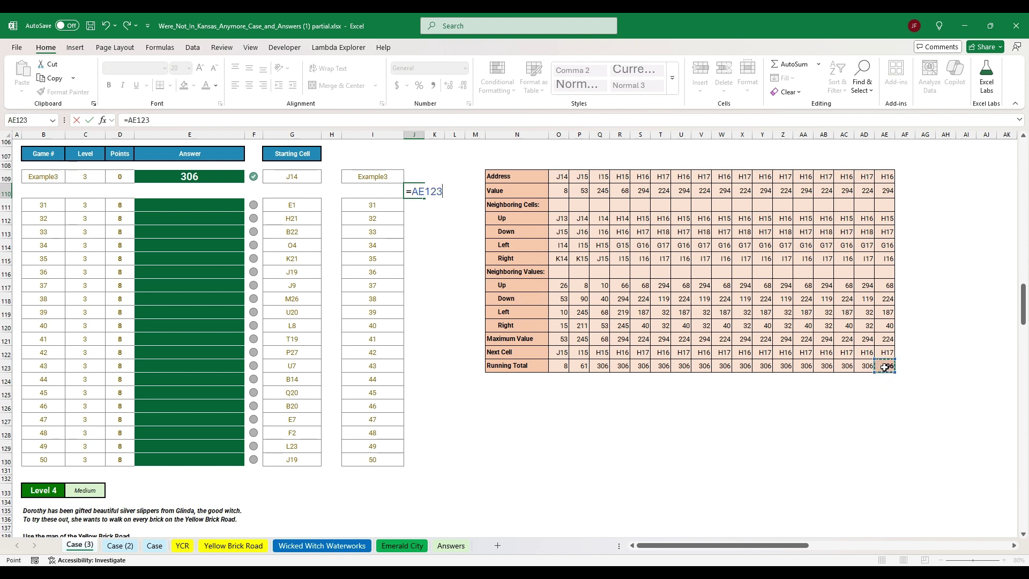
key(Return)
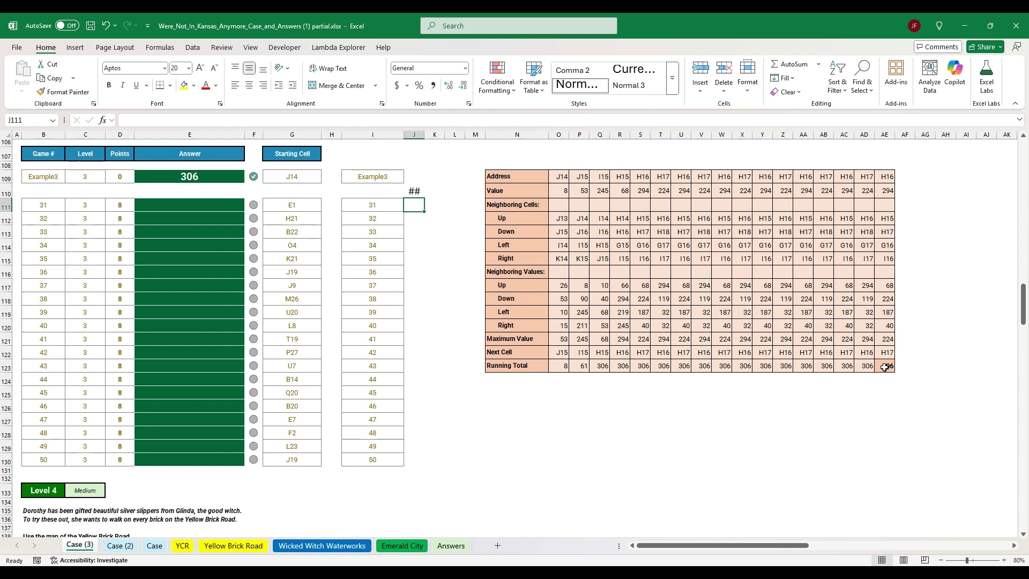
double_click(423, 134)
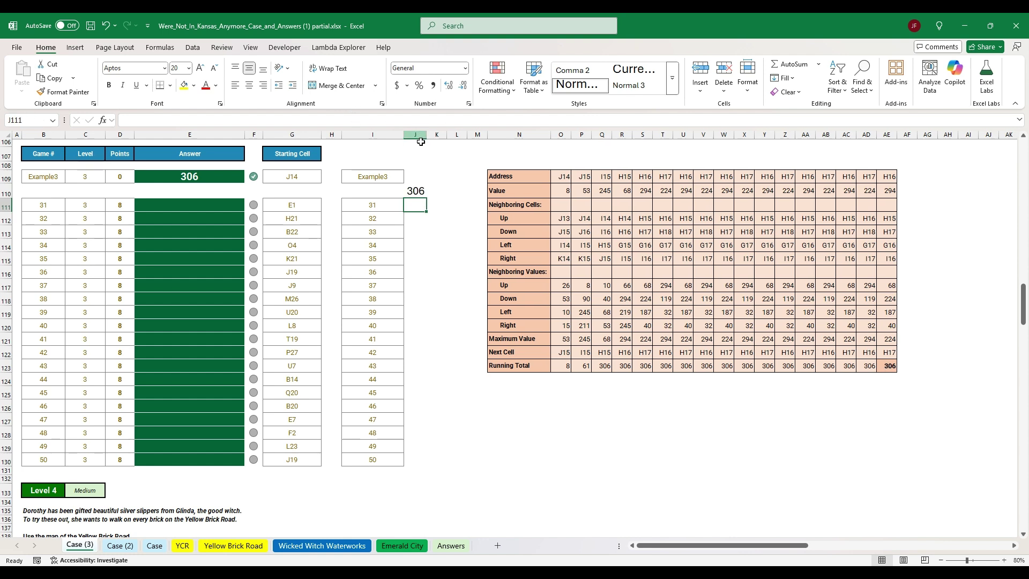
Step: Fill the J110 link down to game 50, then undo that fill
click(417, 190)
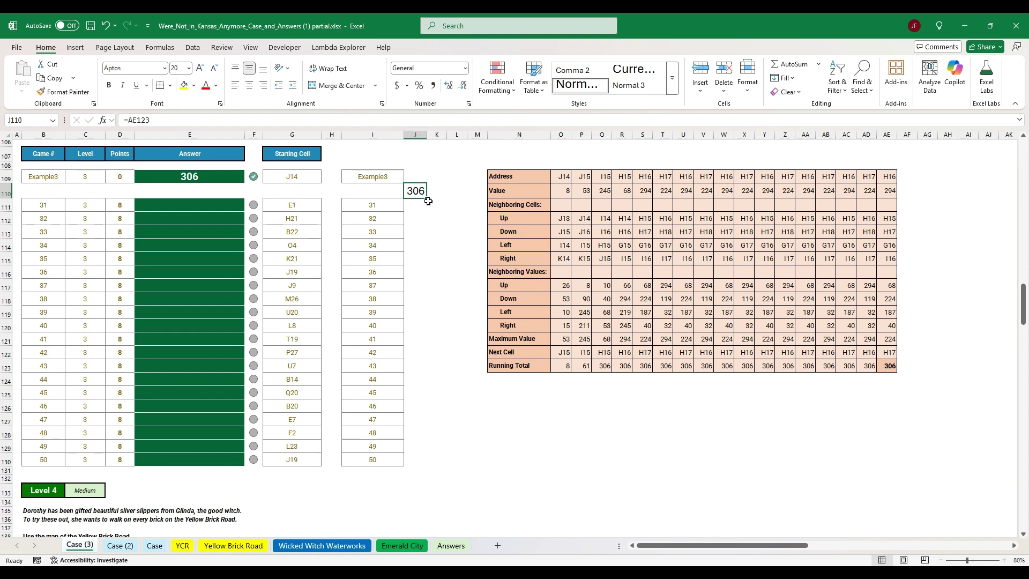
drag(425, 198, 407, 460)
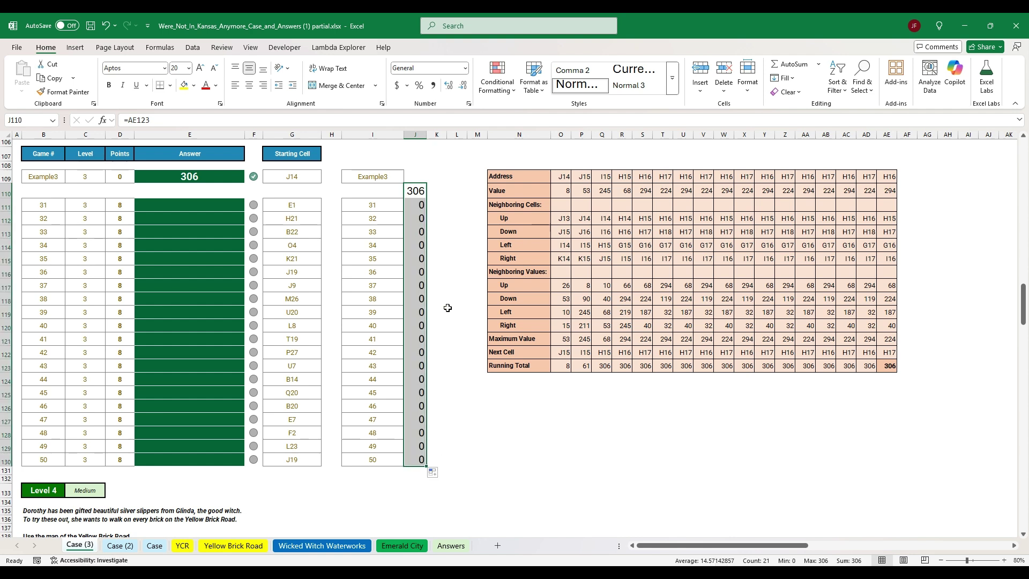
key(ctrl+z)
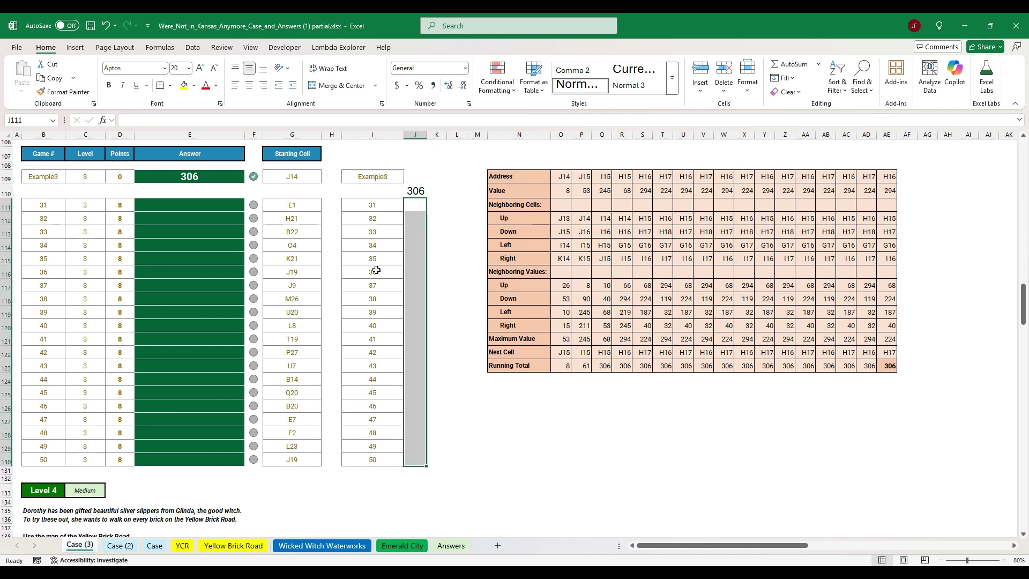
Step: Create a one-variable data table on I110:J130 with G109 as the column input cell
click(367, 191)
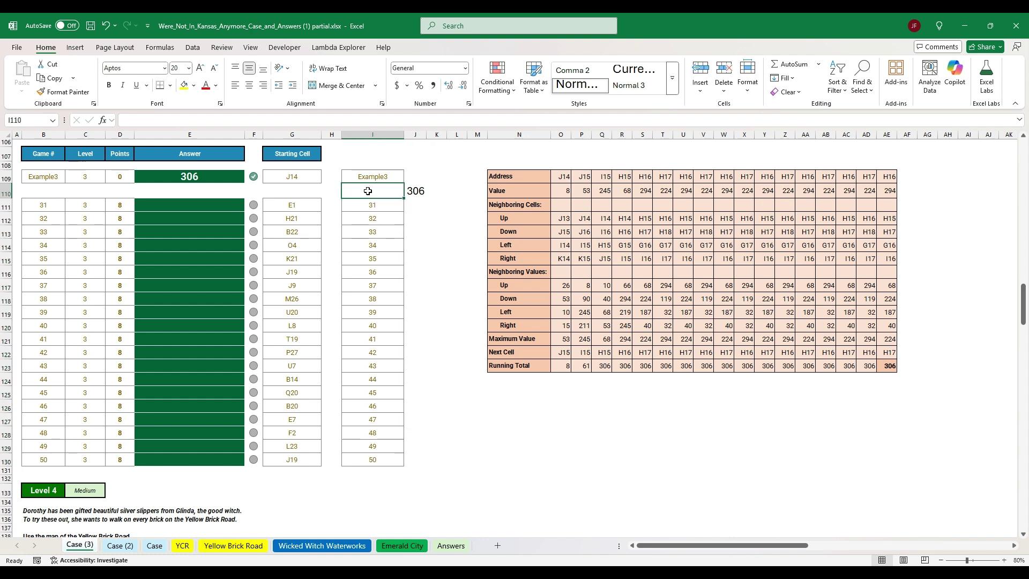
drag(367, 191, 414, 461)
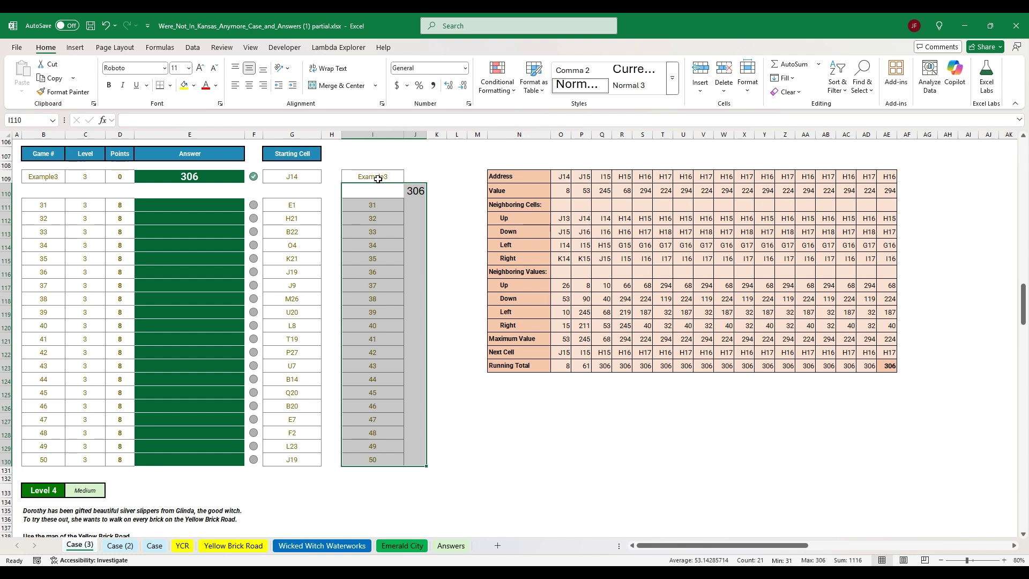
drag(361, 190, 412, 460)
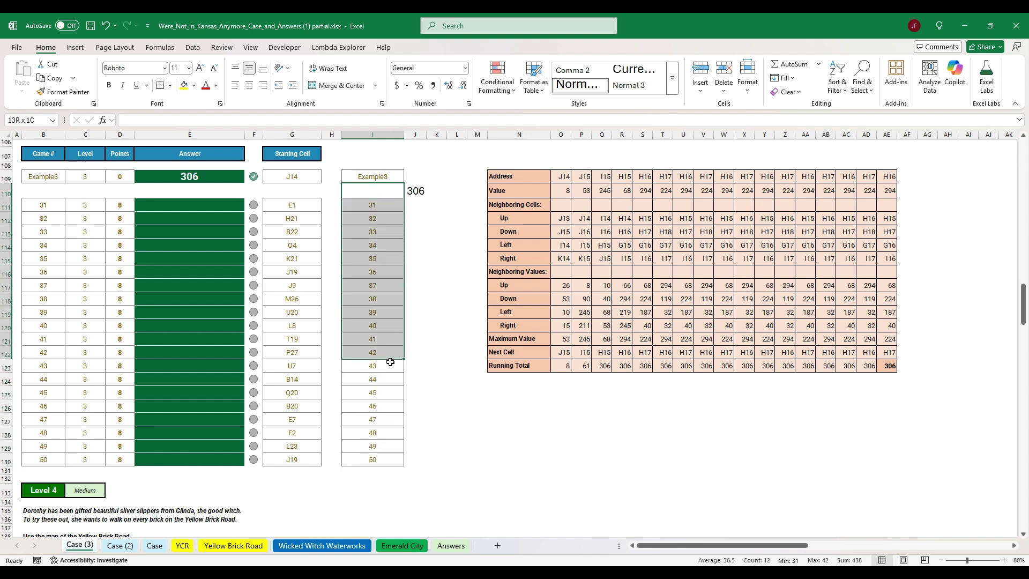
click(193, 46)
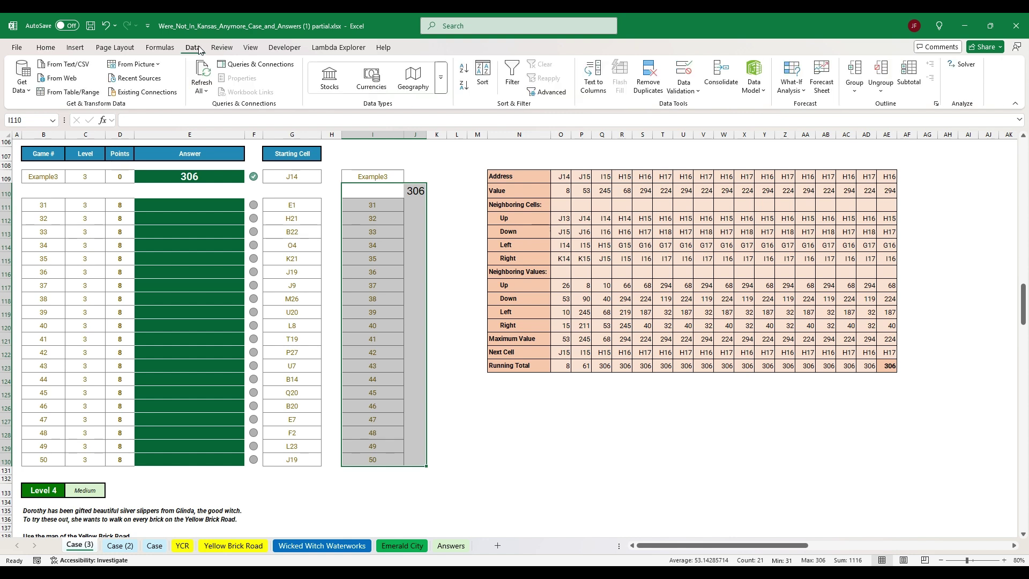
click(800, 95)
click(820, 146)
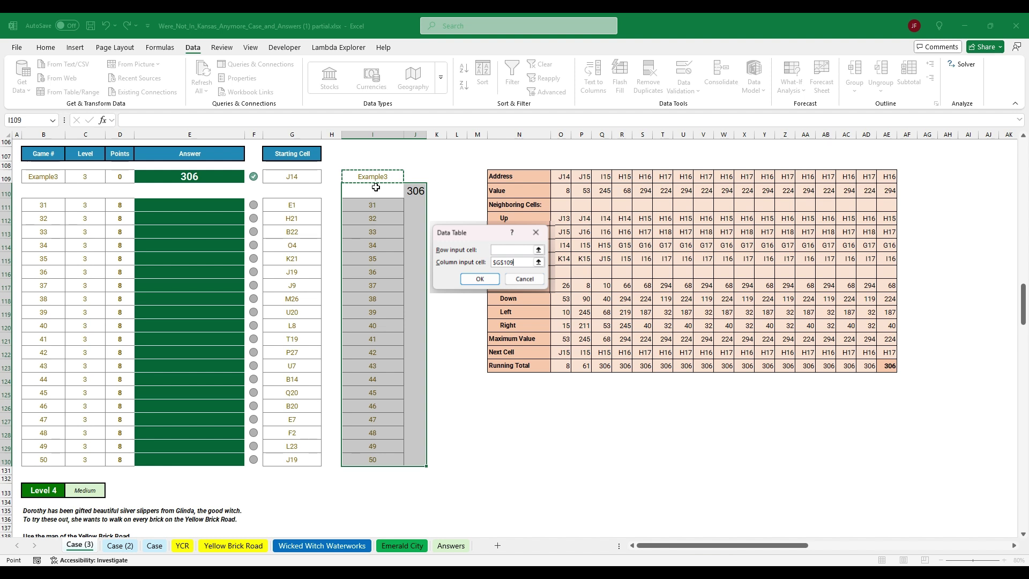
click(372, 176)
key(Return)
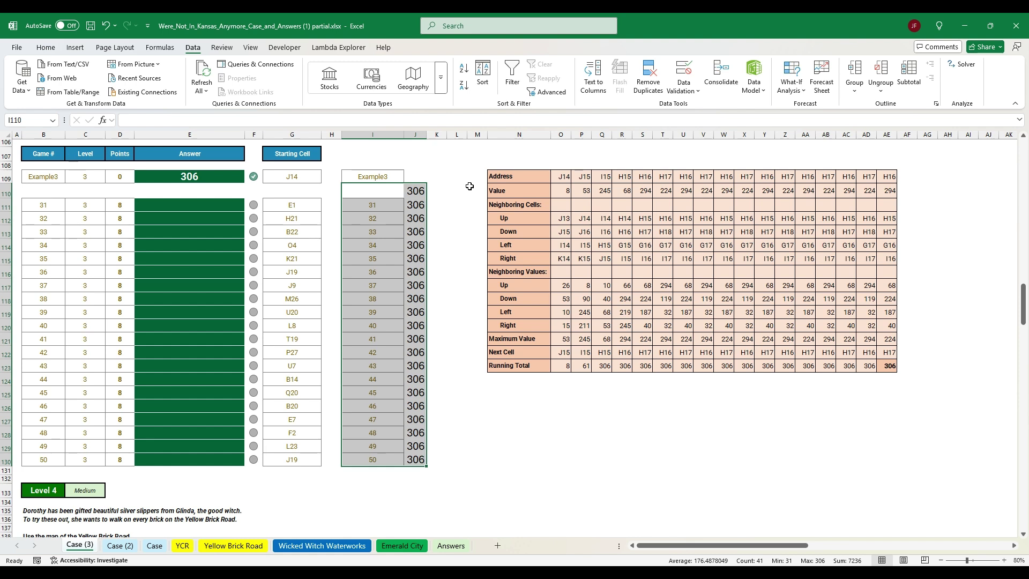
Step: Set O109 to =XLOOKUP(I109,B109:B130,G109:G130) to fetch each game's starting cell
click(561, 177)
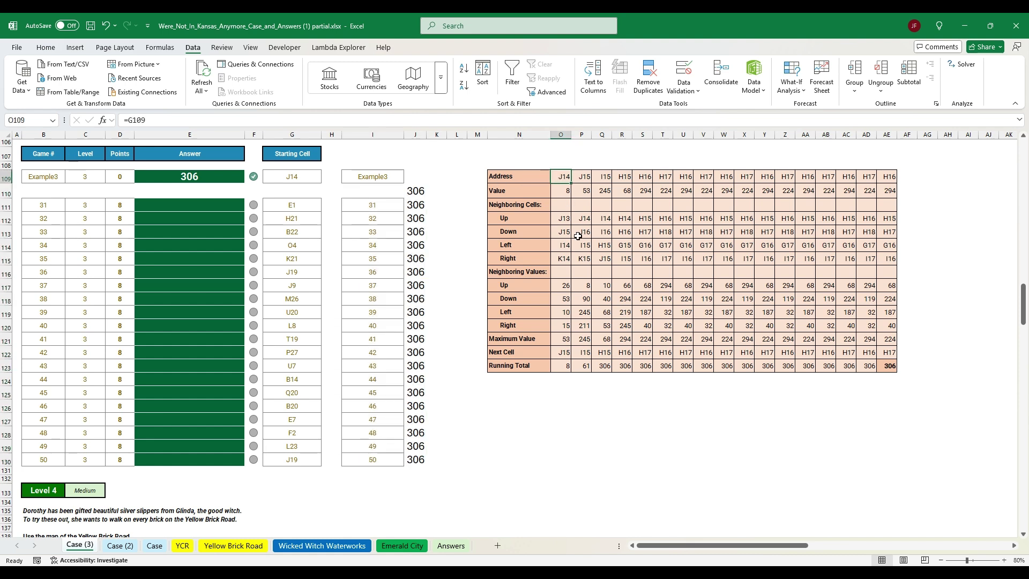
key(F2)
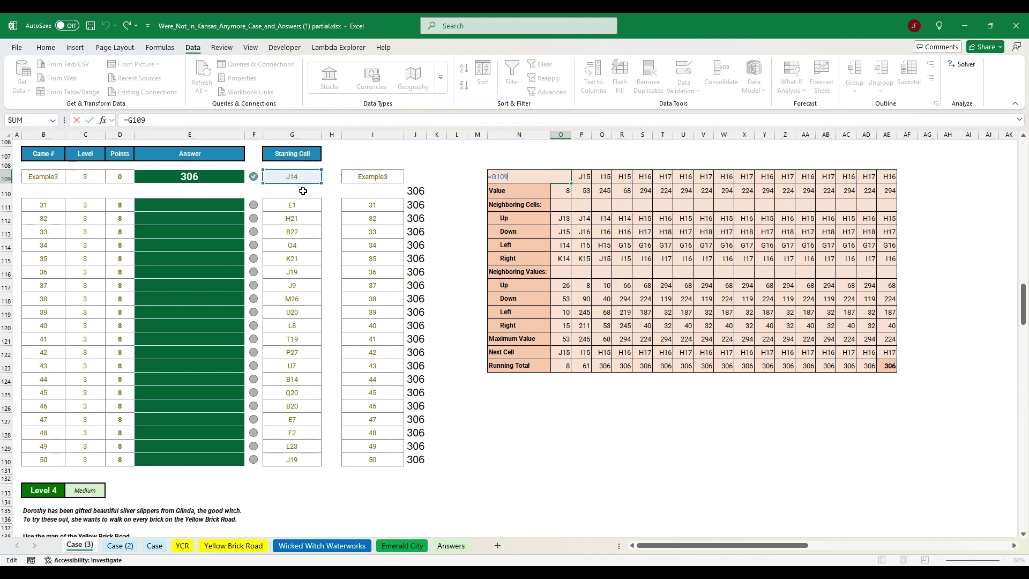
key(Return)
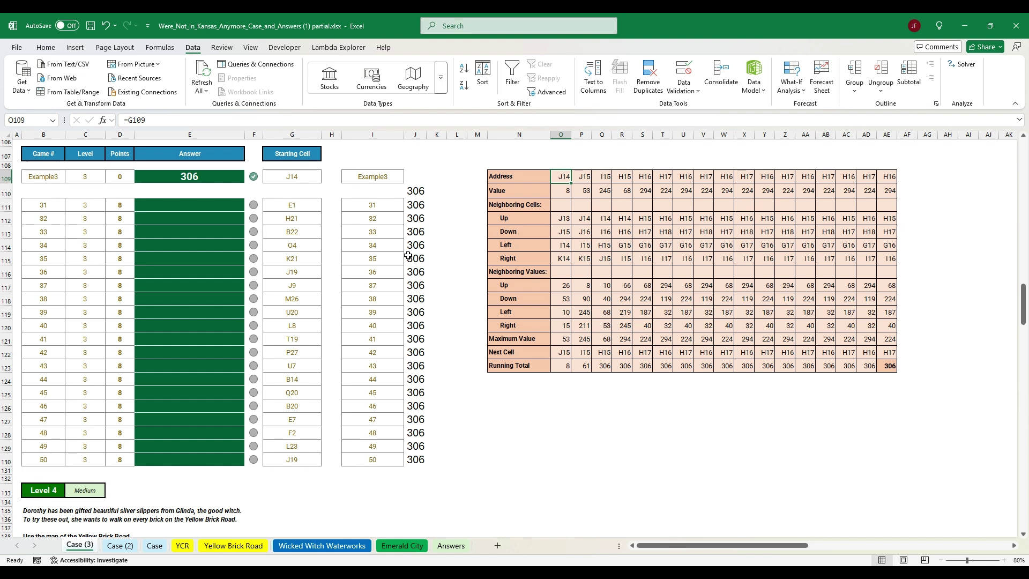
text(=)
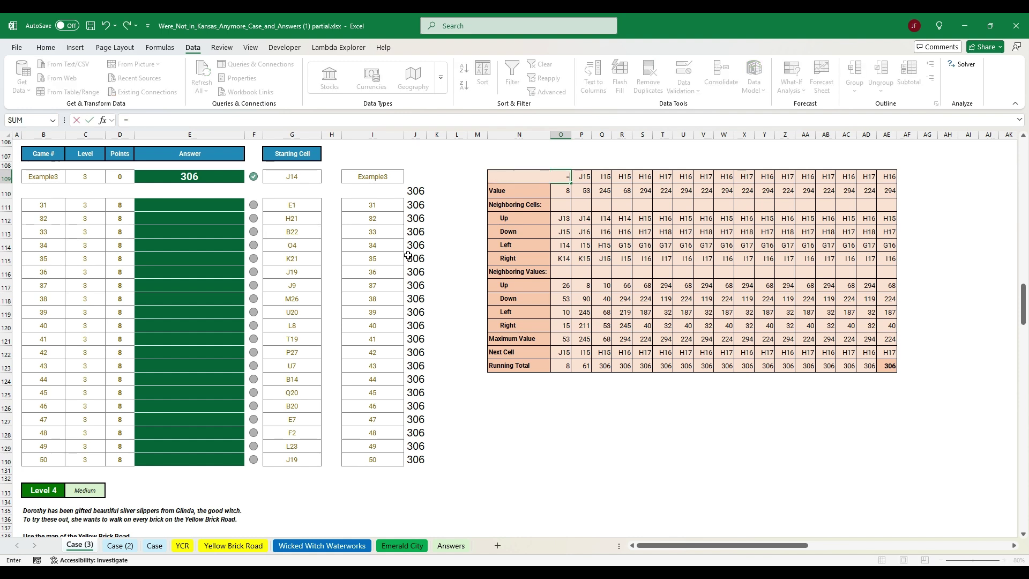
text(XLOOKUP()
click(368, 178)
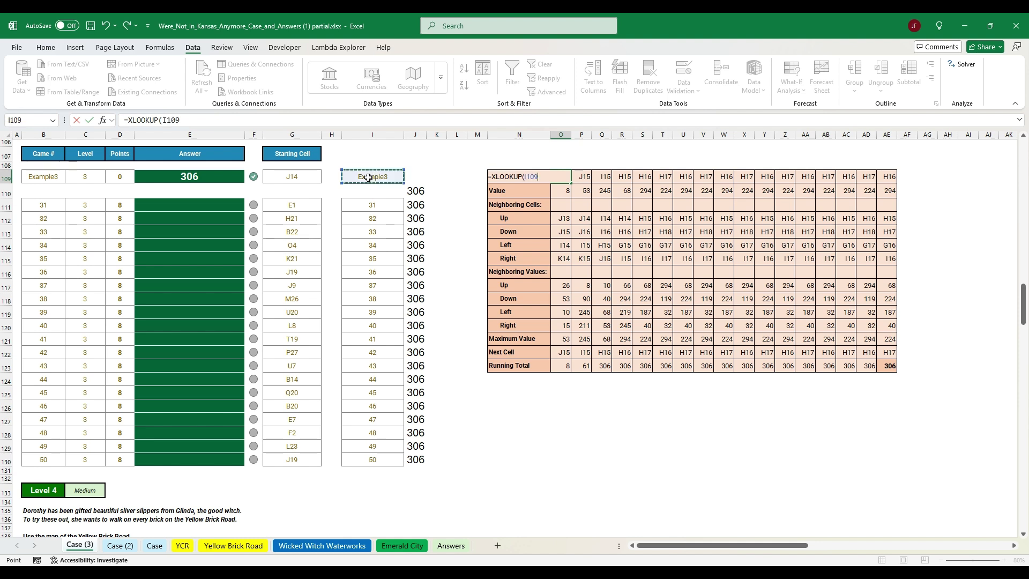
text(,)
drag(43, 176, 43, 458)
text(,)
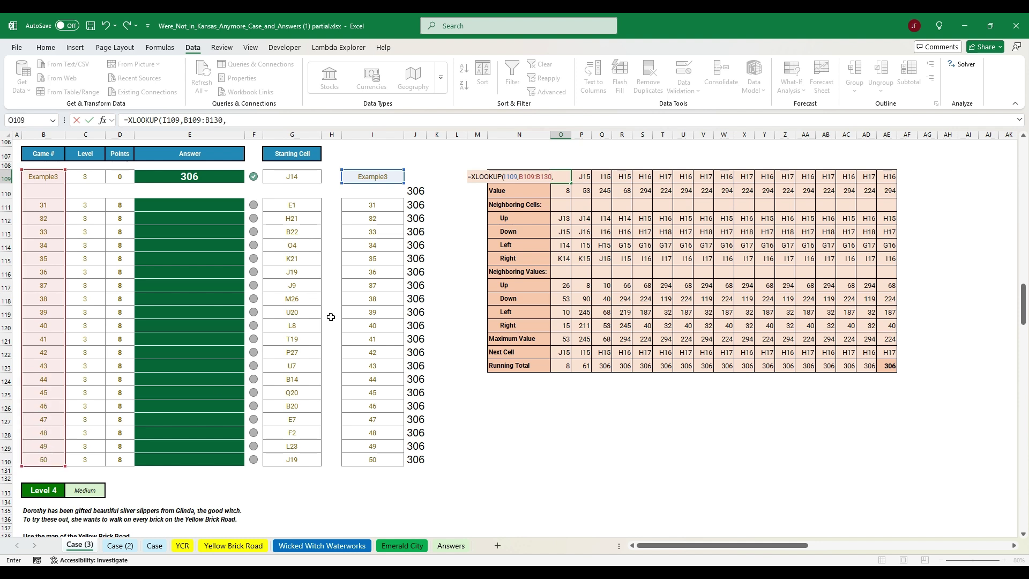
drag(296, 177, 296, 458)
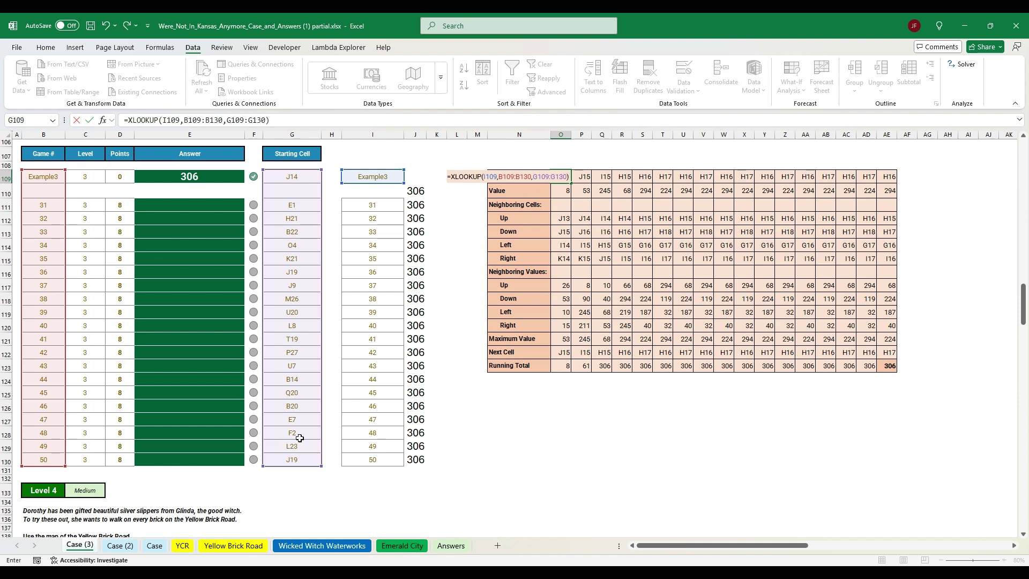
key(Return)
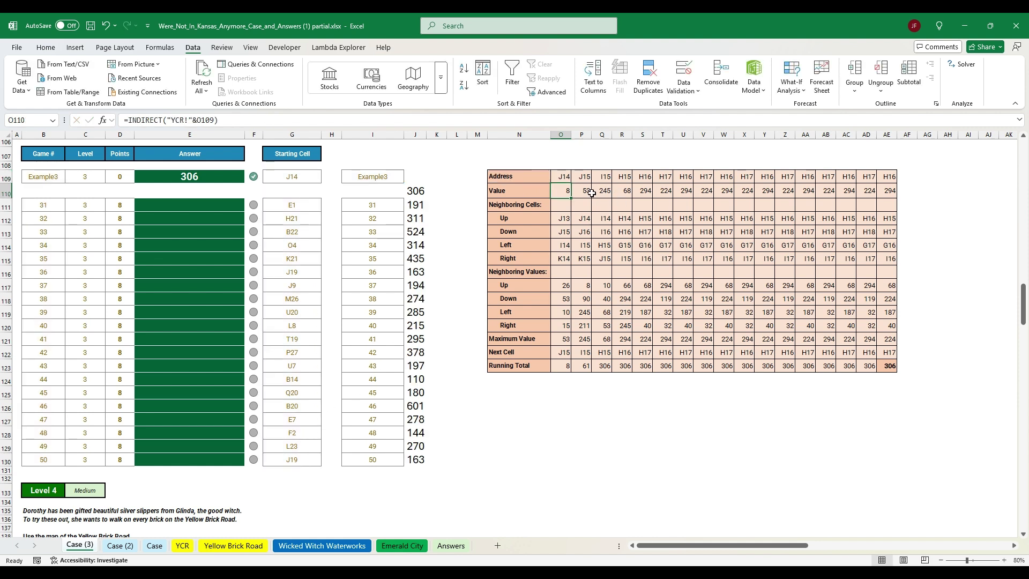
Step: Review the O109 lookup formula and the game numbers listed in column I
click(564, 178)
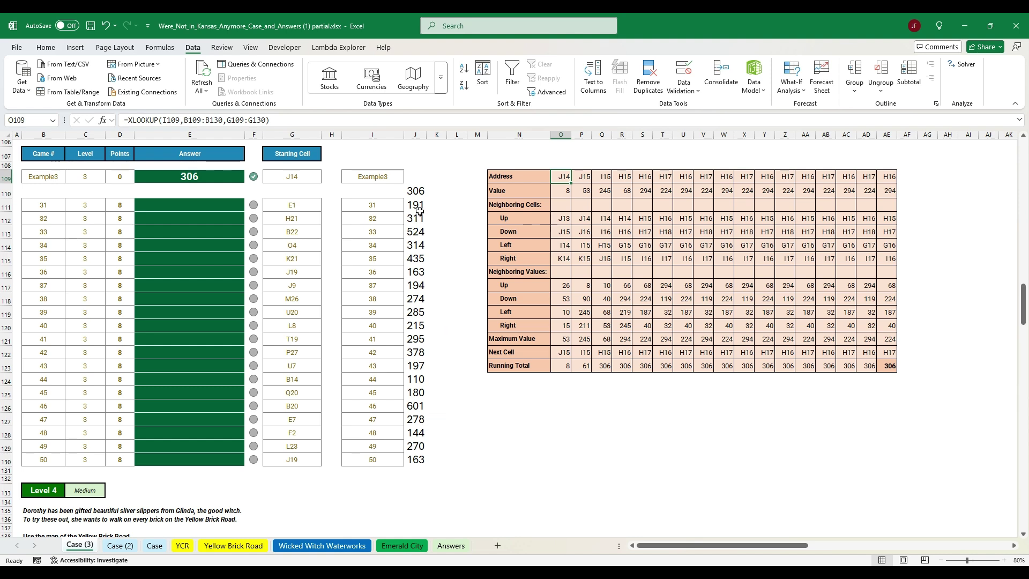
click(379, 205)
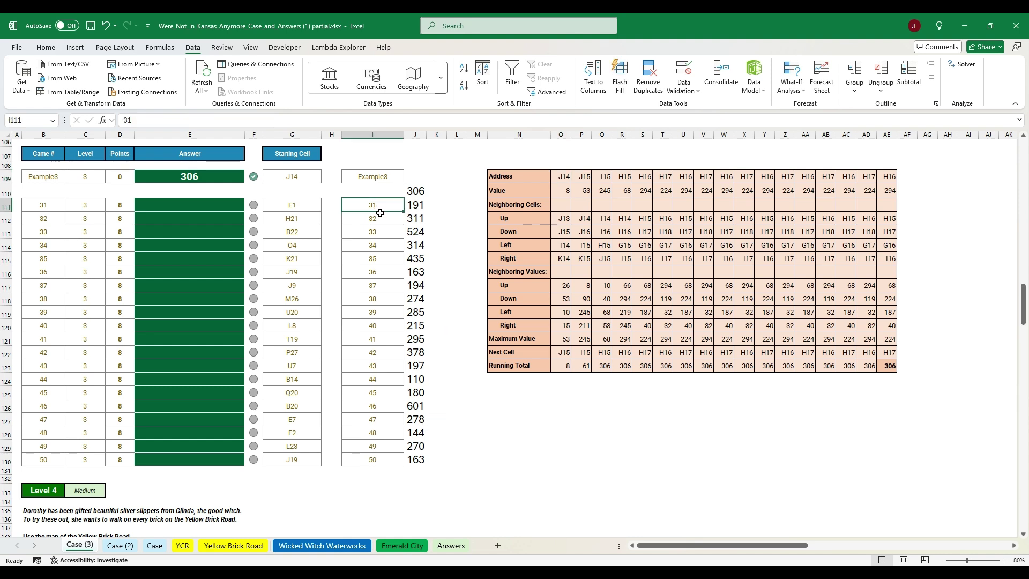
click(376, 232)
click(376, 245)
click(376, 272)
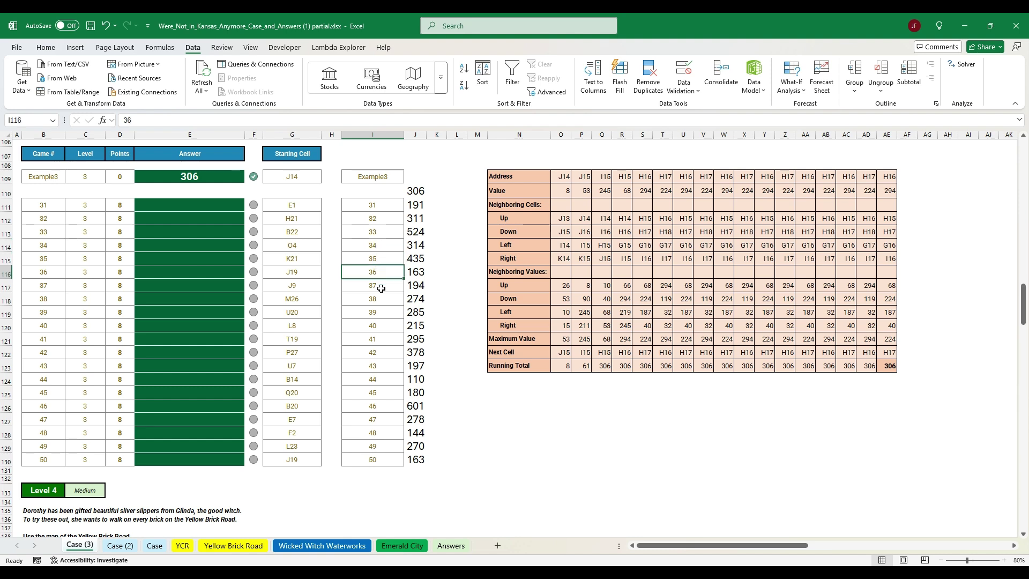
Step: Enter 31 in I109 and confirm O109 now returns starting cell E1
click(373, 178)
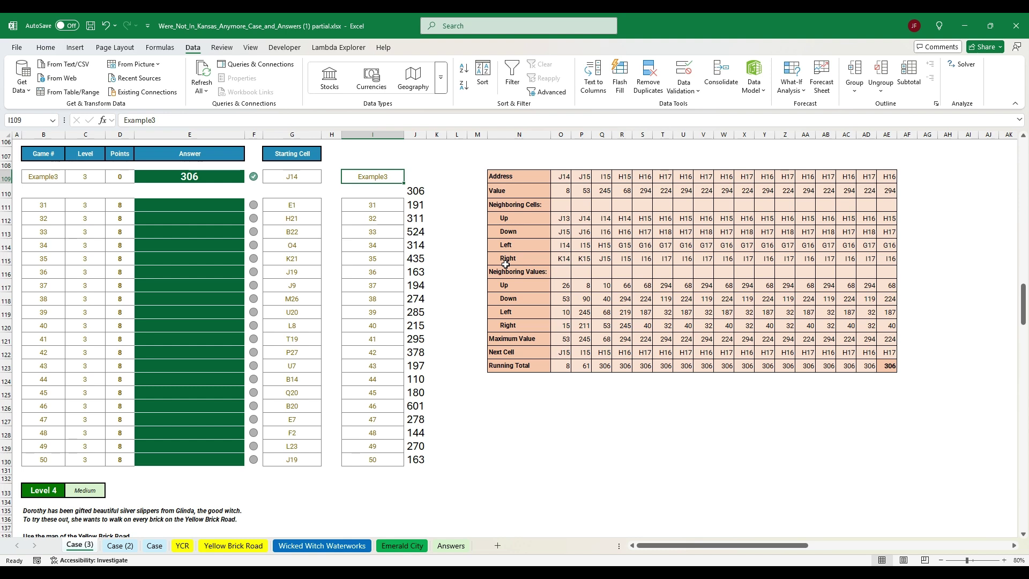
text(31)
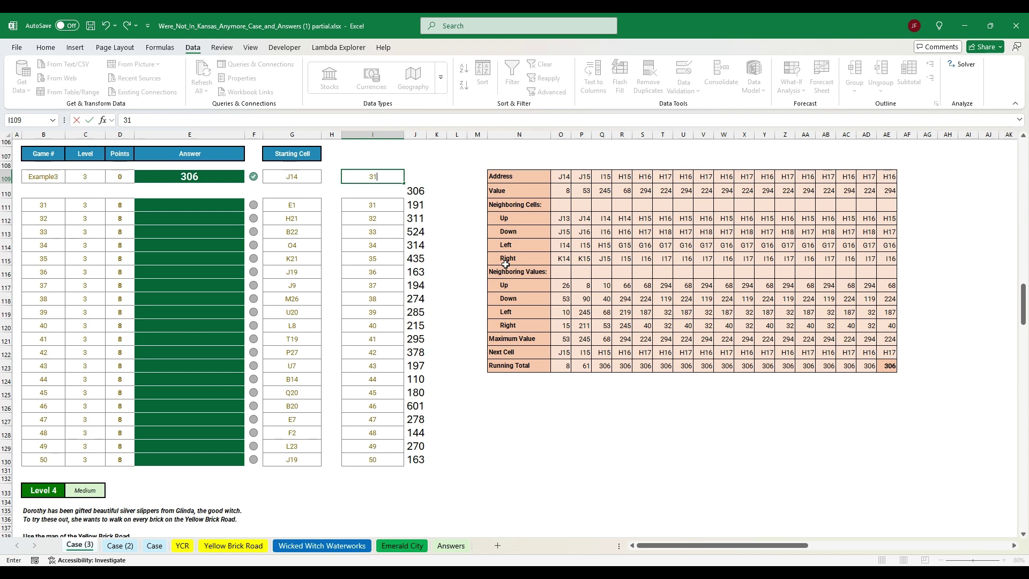
key(Return)
click(566, 177)
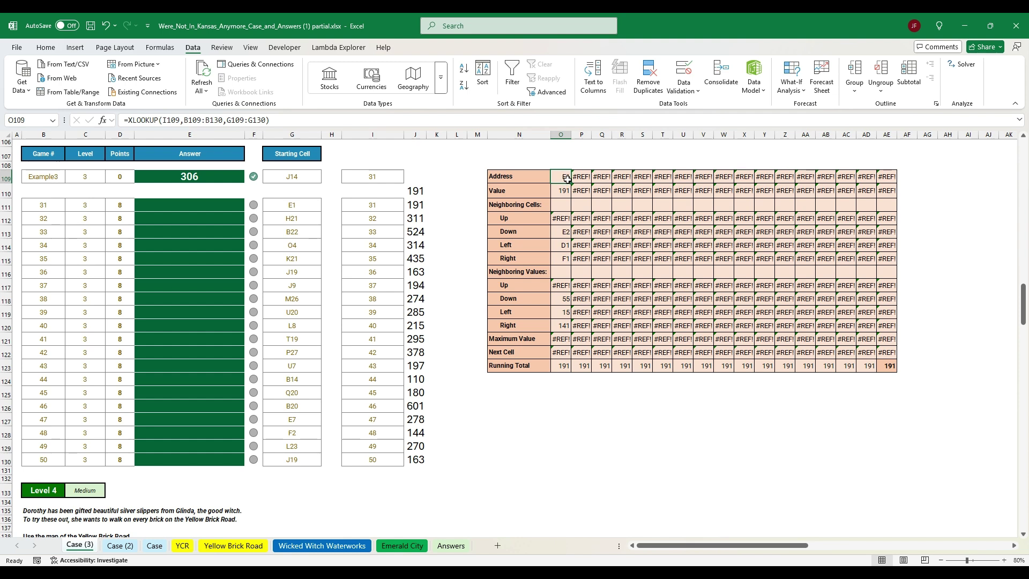
click(307, 208)
click(285, 176)
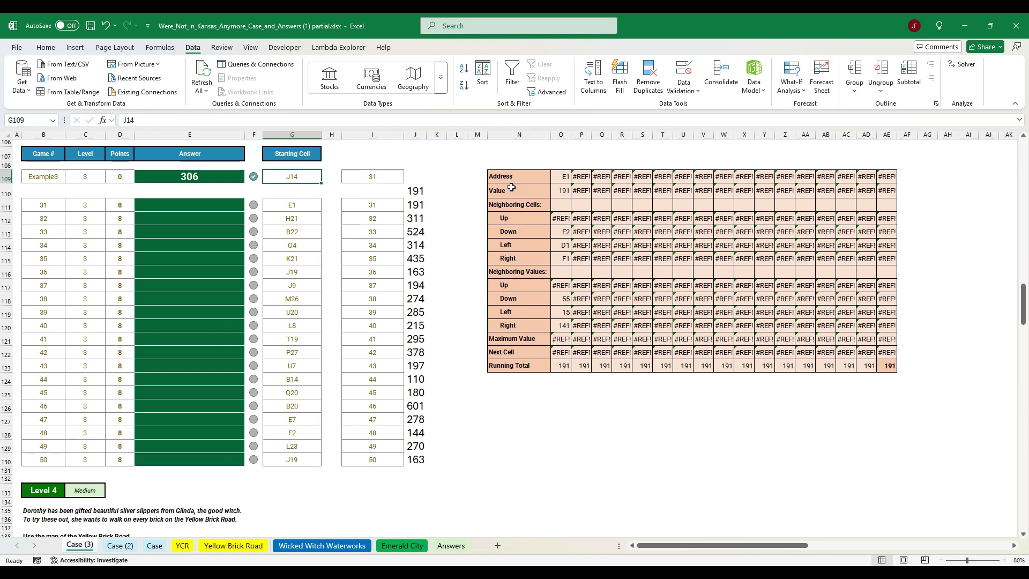
click(561, 176)
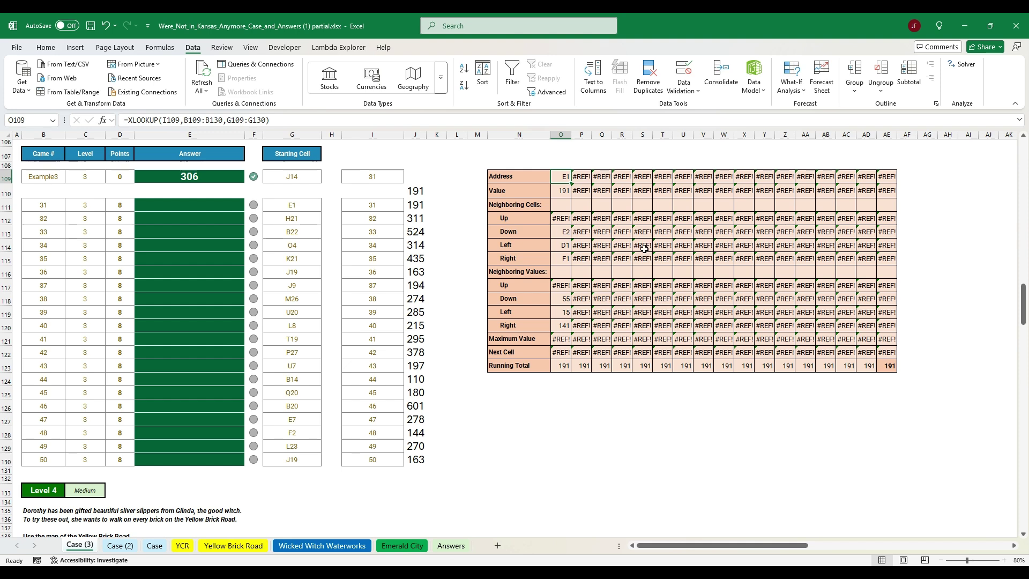
Step: Link the answers for games 31–50 to the data table results J111:J130
click(151, 204)
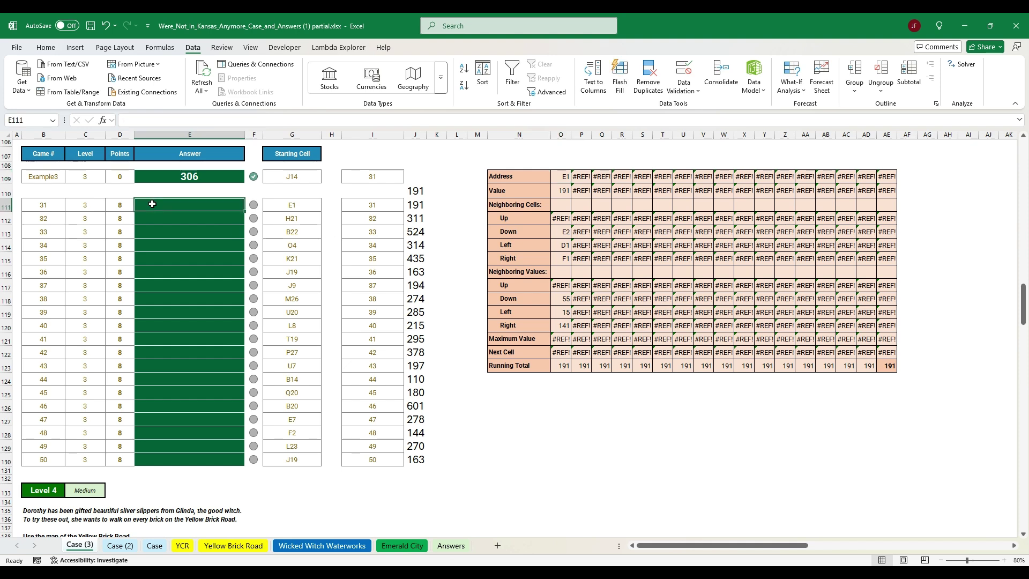
text(=)
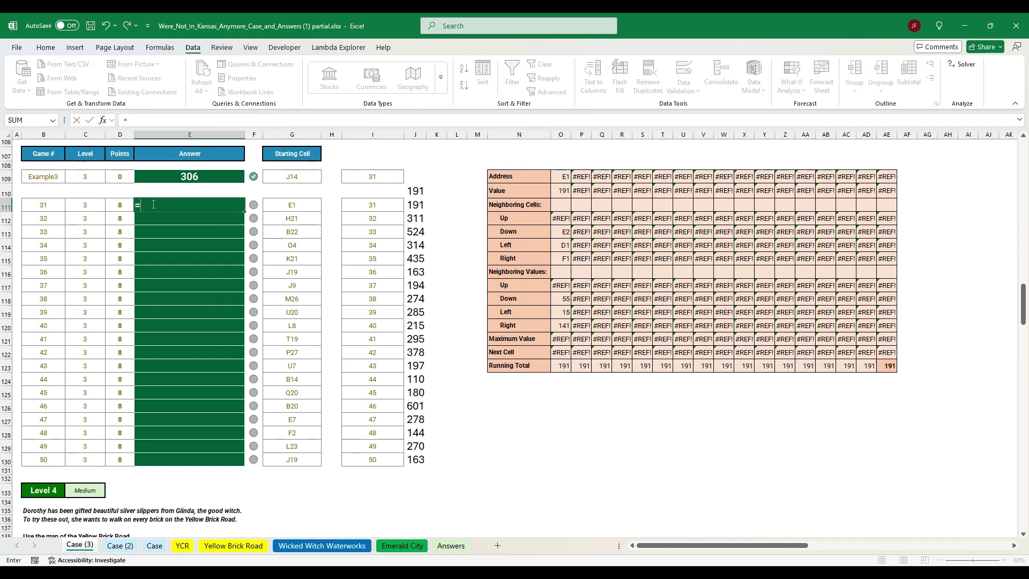
key(Right)
key(Right)
key(Right)
key(Right)
key(Right)
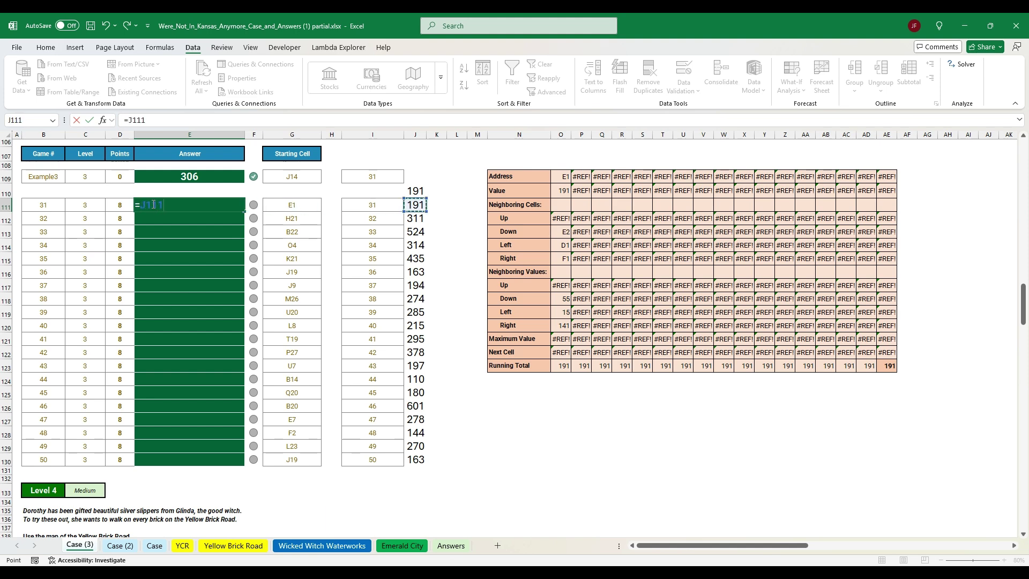
key(ctrl+shift+Down)
key(Return)
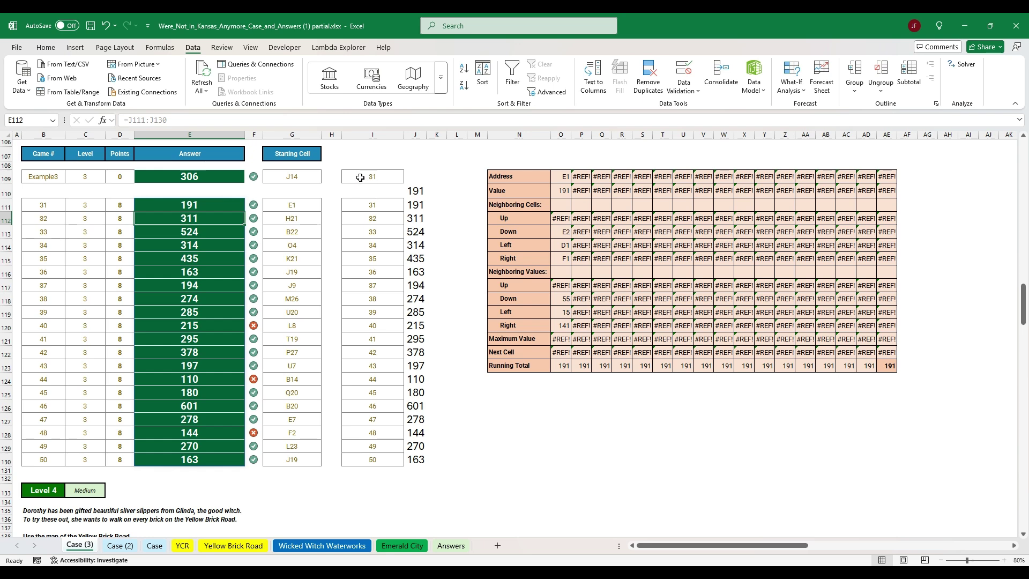
Step: Review the data table and model, select game 40's row 120, and recalculate with F9
drag(351, 176, 415, 458)
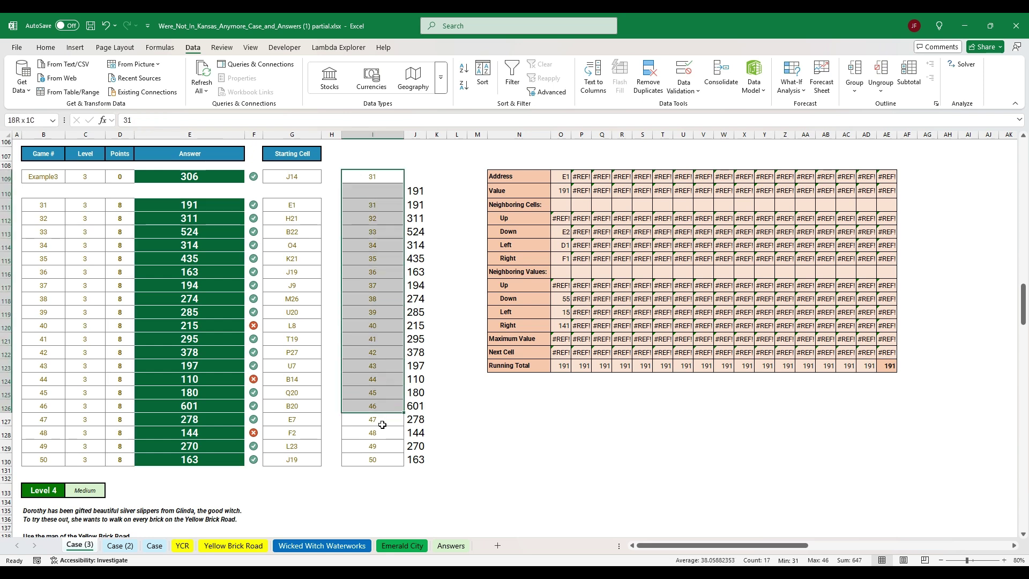
click(501, 177)
drag(500, 177, 888, 366)
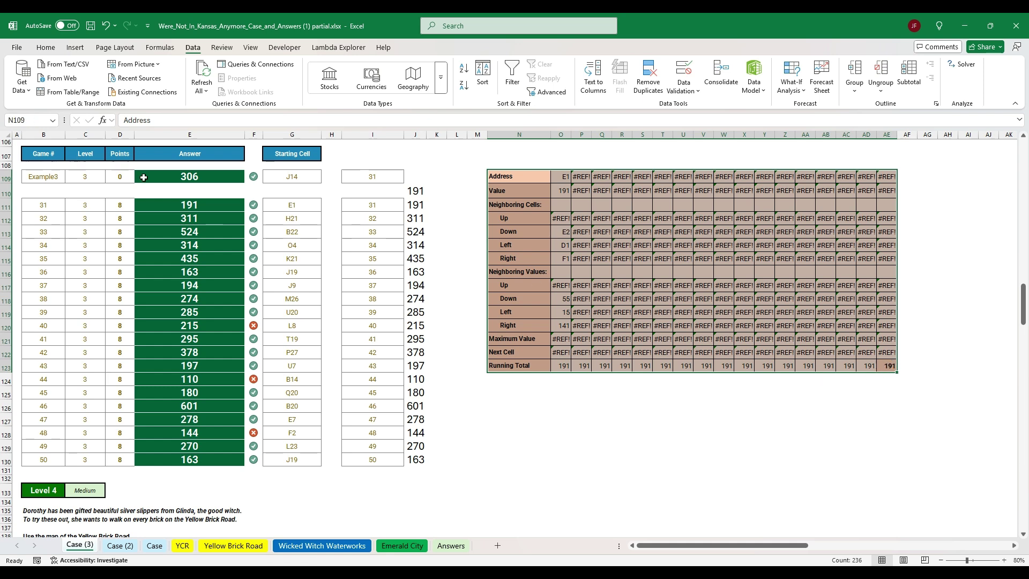
click(293, 176)
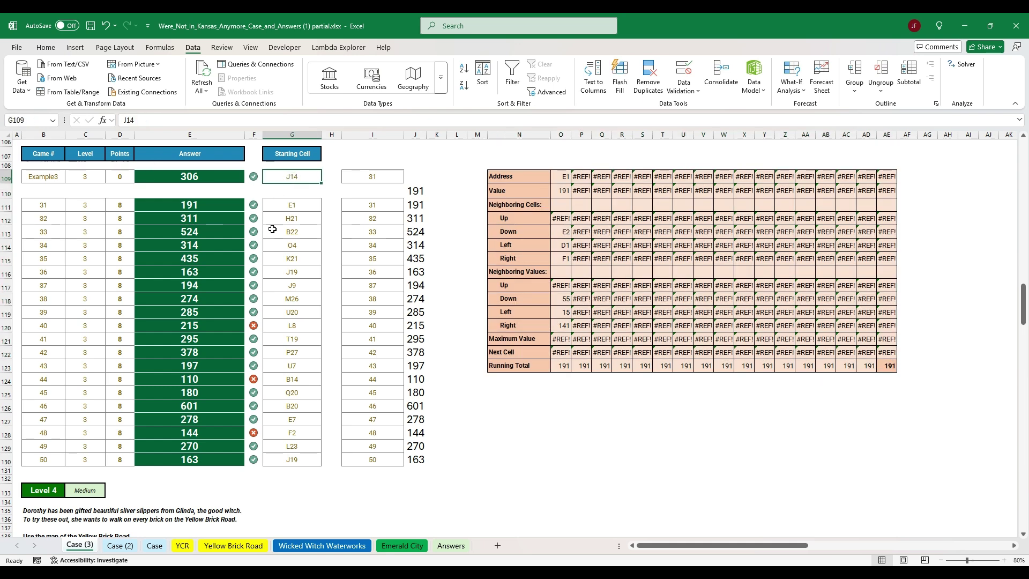
click(193, 330)
key(shift+space)
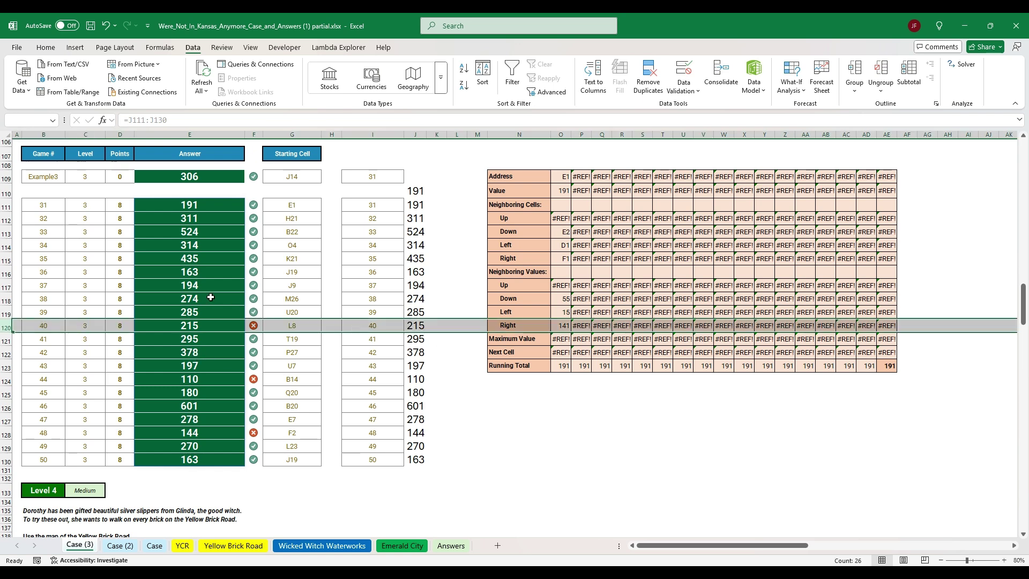
key(F9)
Step: Wrap the first Up neighbouring-value formula in IFERROR with a 0 fallback
click(582, 298)
key(Up)
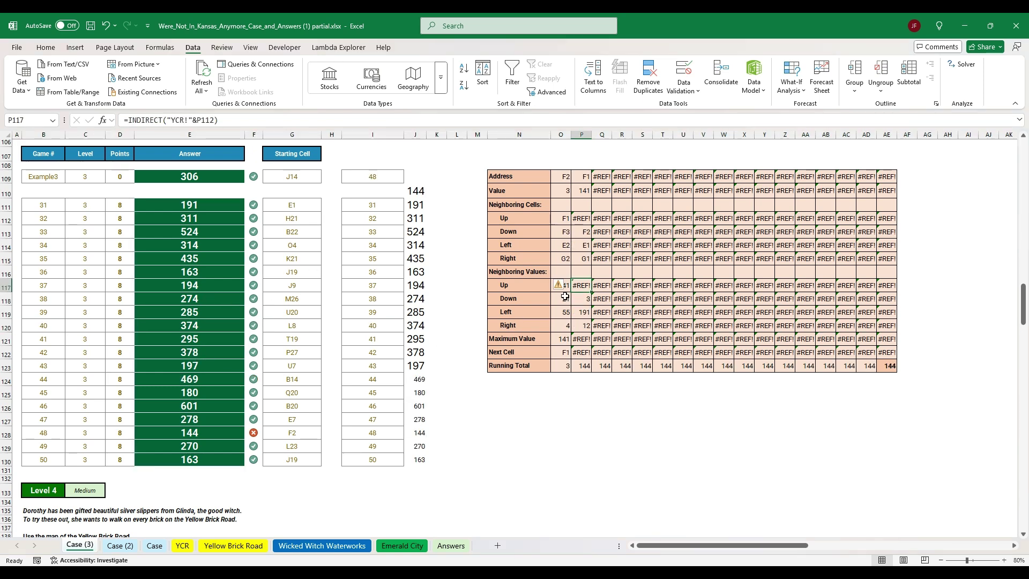
key(Down)
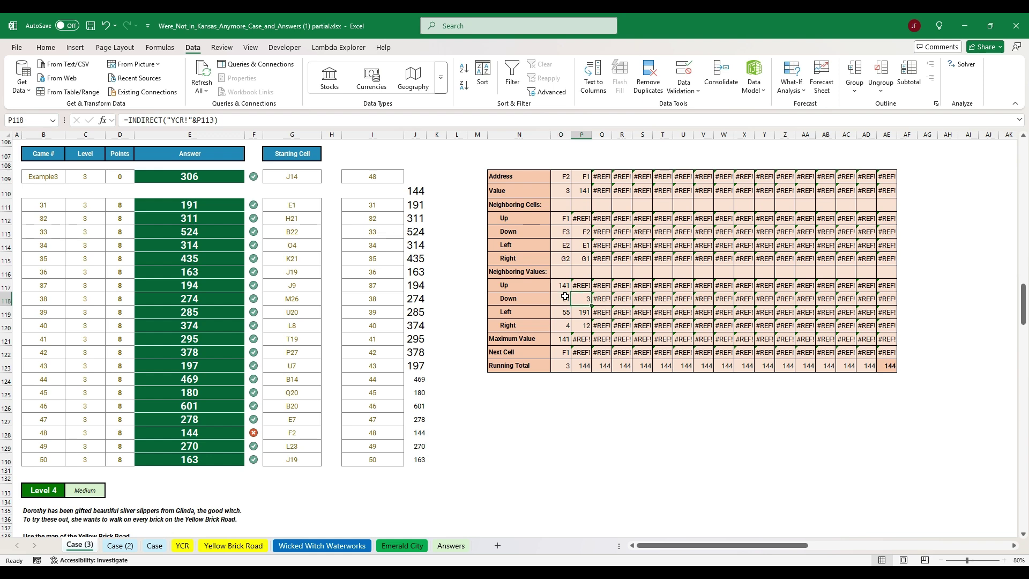
key(Down)
key(Down)
key(Left)
key(Up)
key(Up)
key(Up)
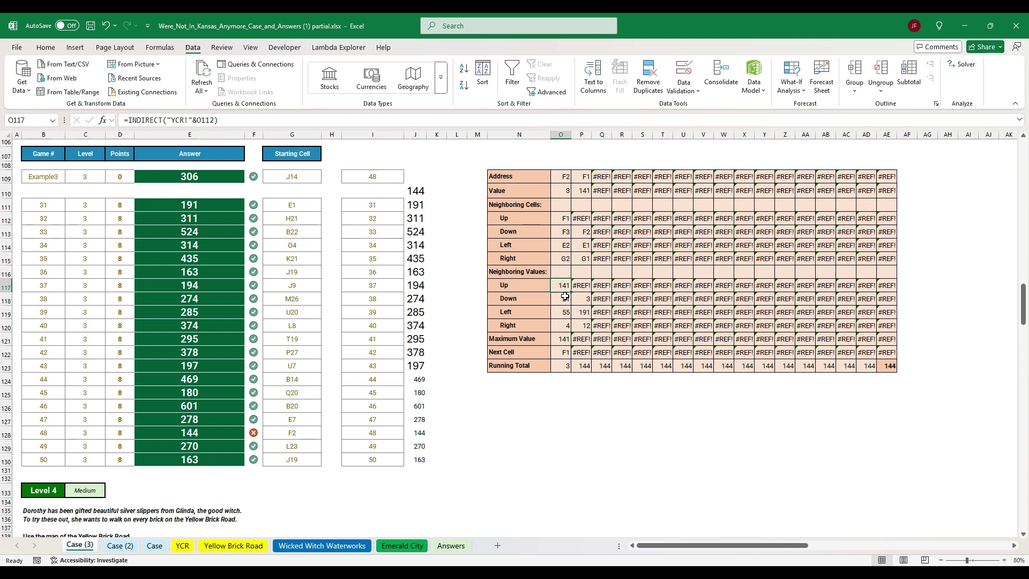
key(F2)
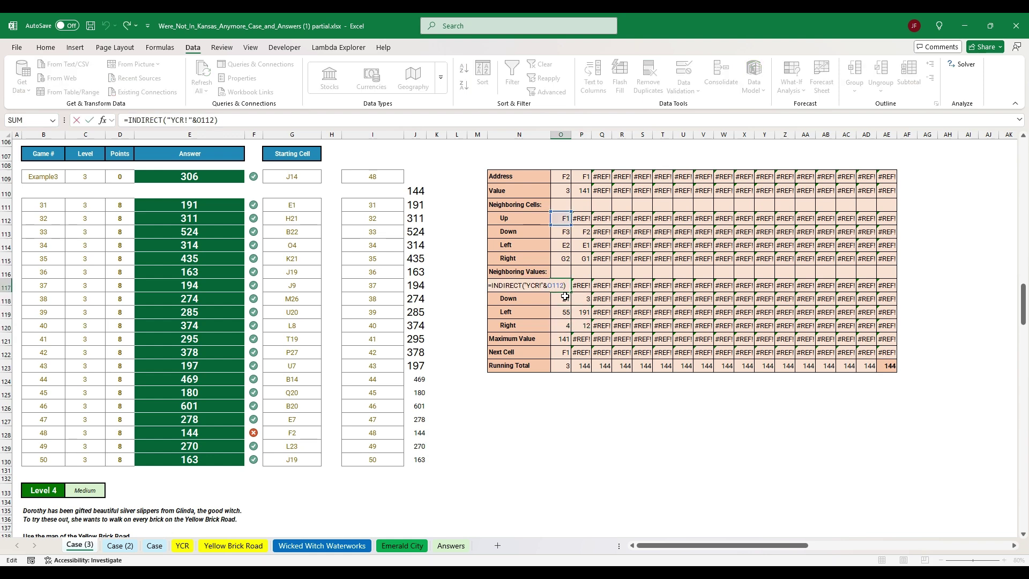
key(Home)
key(Right)
text(IFERROR()
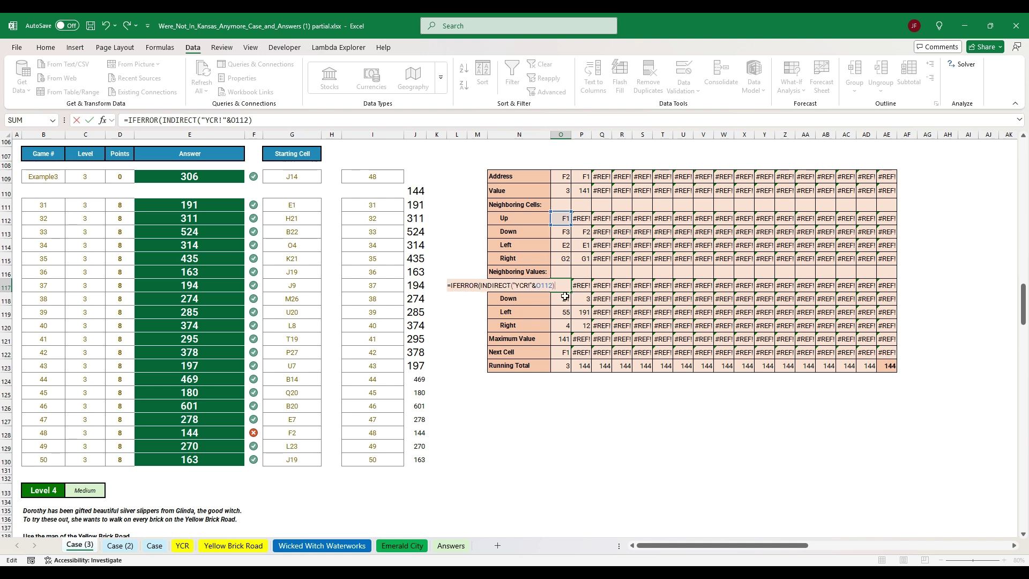
key(Return)
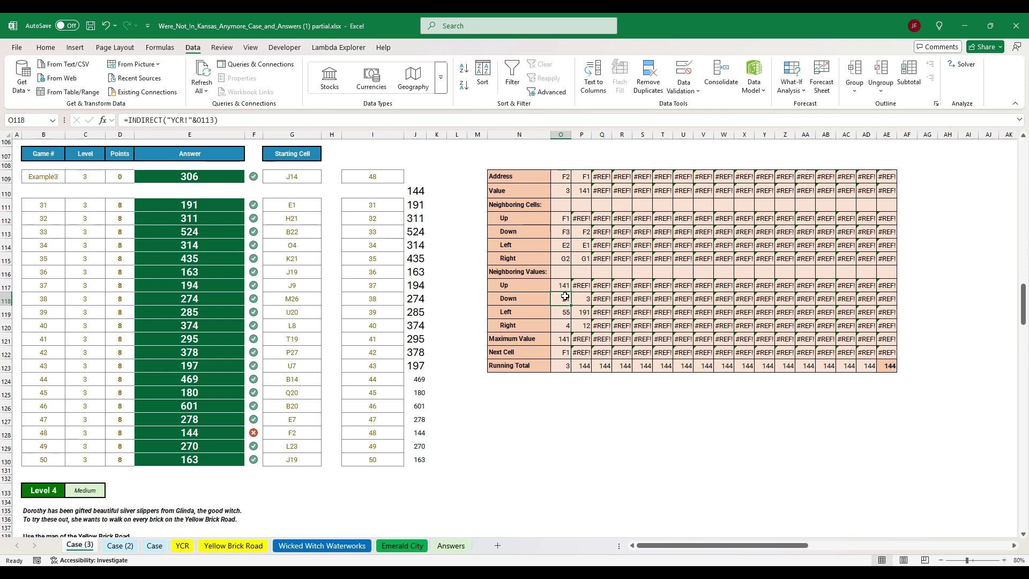
Step: Paste the IFERROR formula across O117:AE120 and review all Level 3 answer checks
key(Up)
key(ctrl+c)
key(shift+Down)
key(shift+Down)
key(shift+Down)
key(ctrl+shift+Right)
key(ctrl+v)
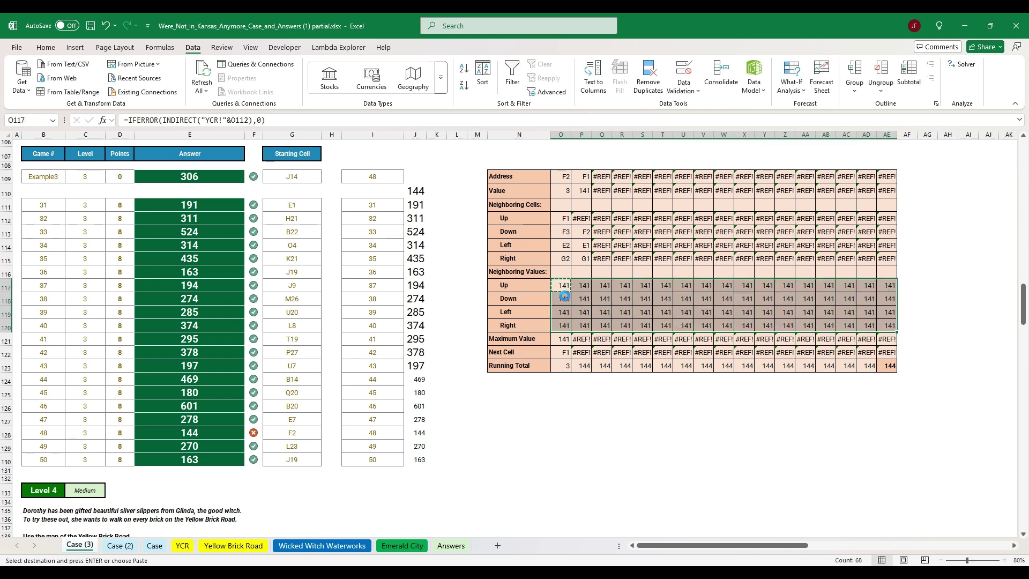
click(565, 297)
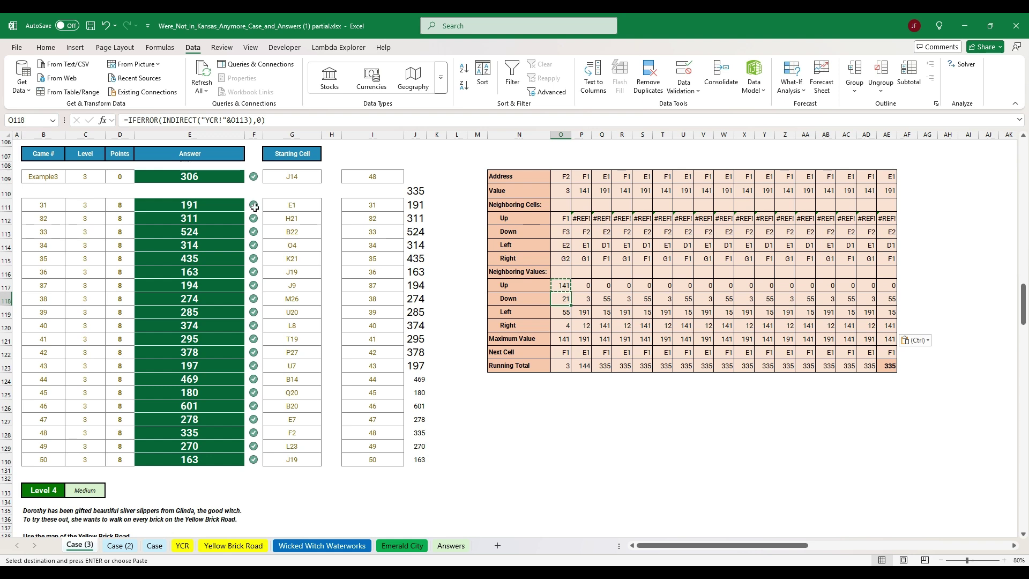
drag(189, 204, 247, 463)
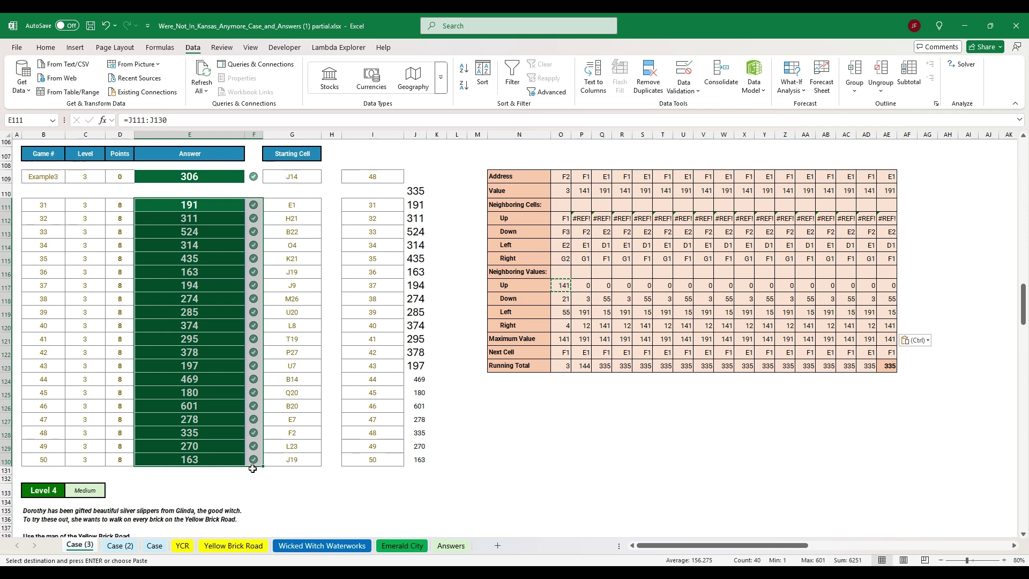
key(Escape)
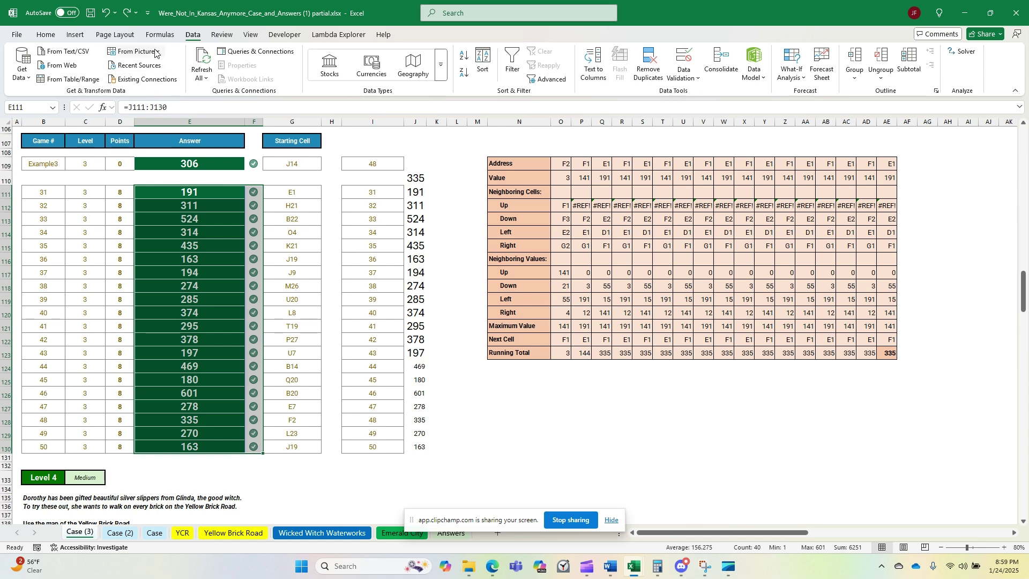
Step: View Calculation Options without changing them, then review the model and Starting Cell column
click(161, 34)
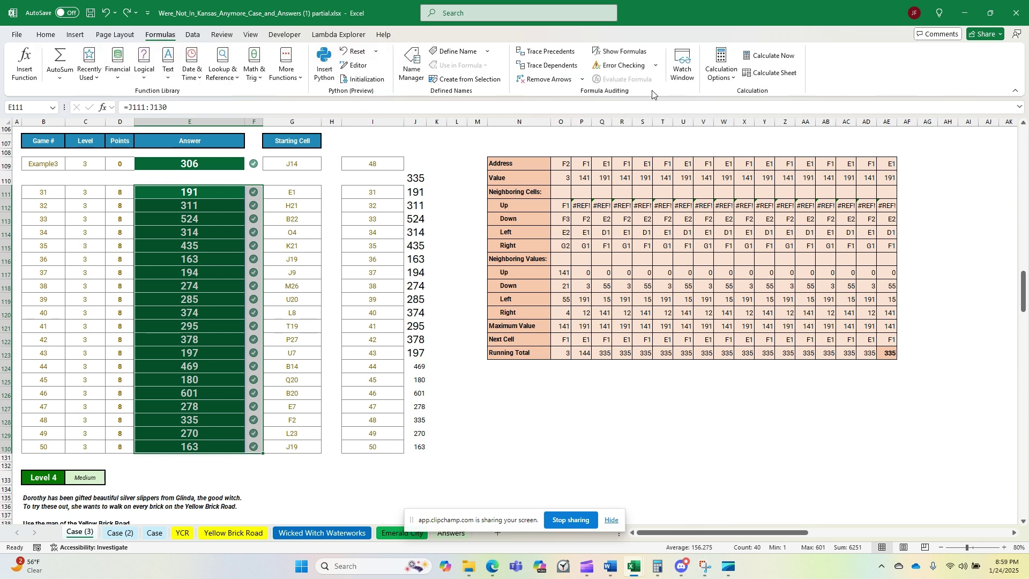
click(731, 79)
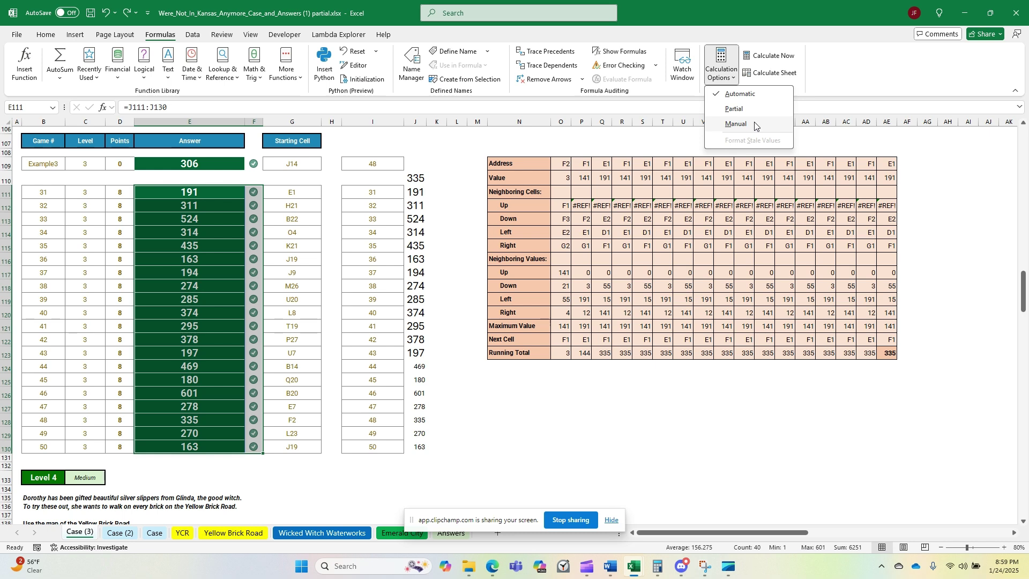
click(906, 373)
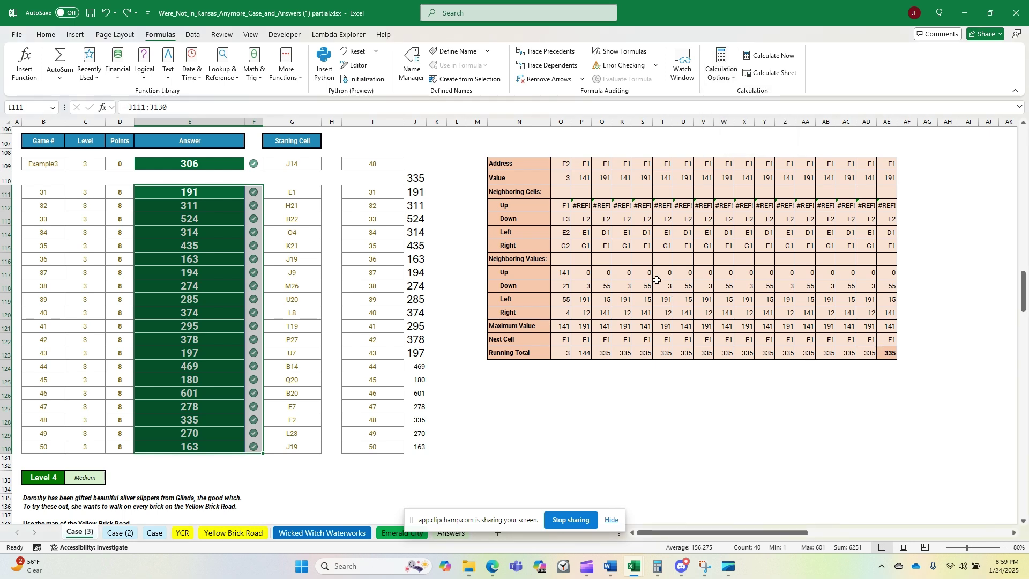
drag(498, 162, 890, 354)
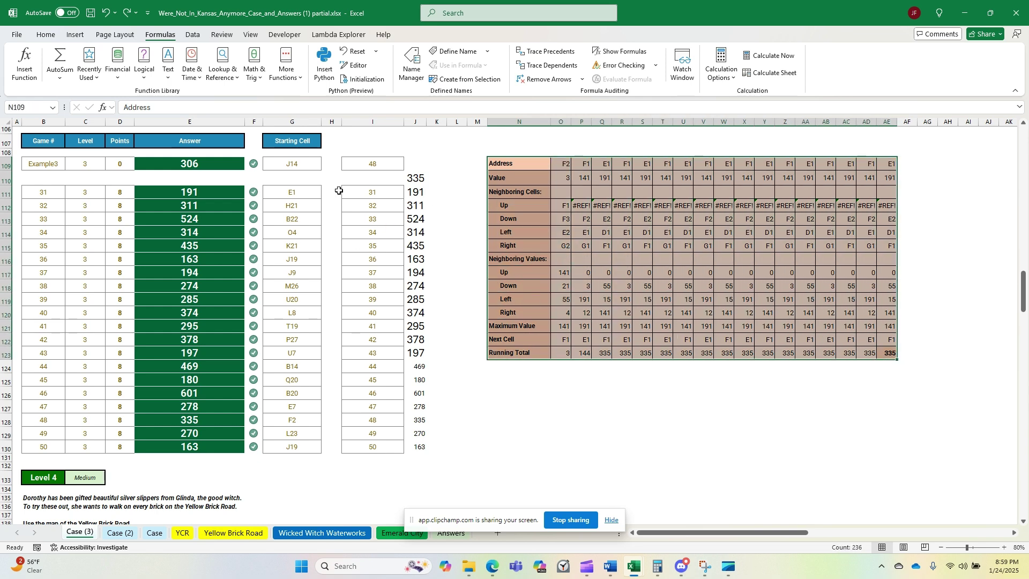
drag(298, 192, 296, 447)
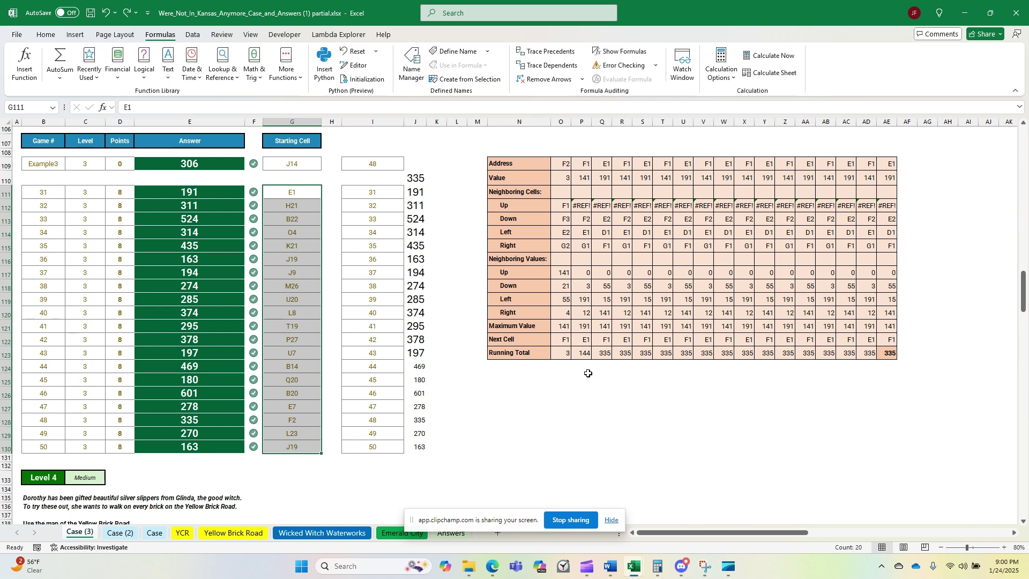
scroll(435, 399, down, 3)
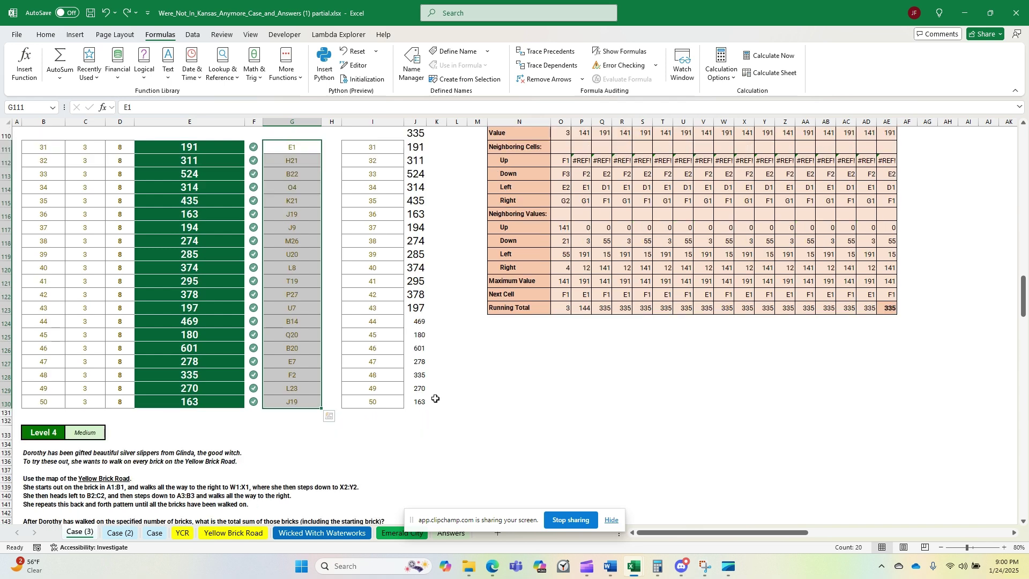
scroll(436, 399, up, 3)
scroll(435, 399, down, 9)
scroll(434, 398, down, 6)
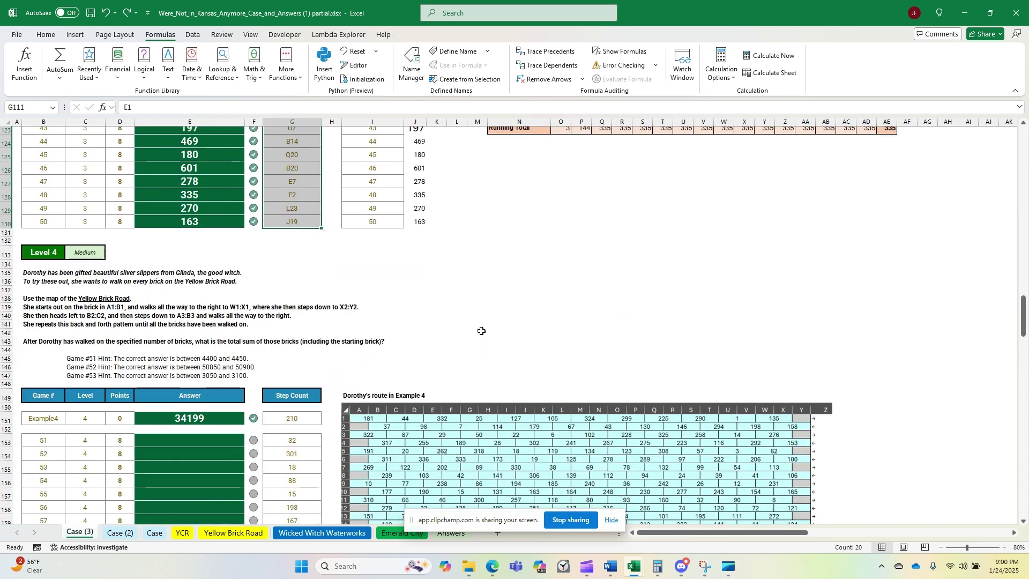
Step: Enter and undo a test value in an empty cell, then show Calculation Options again
click(477, 342)
text(=4)
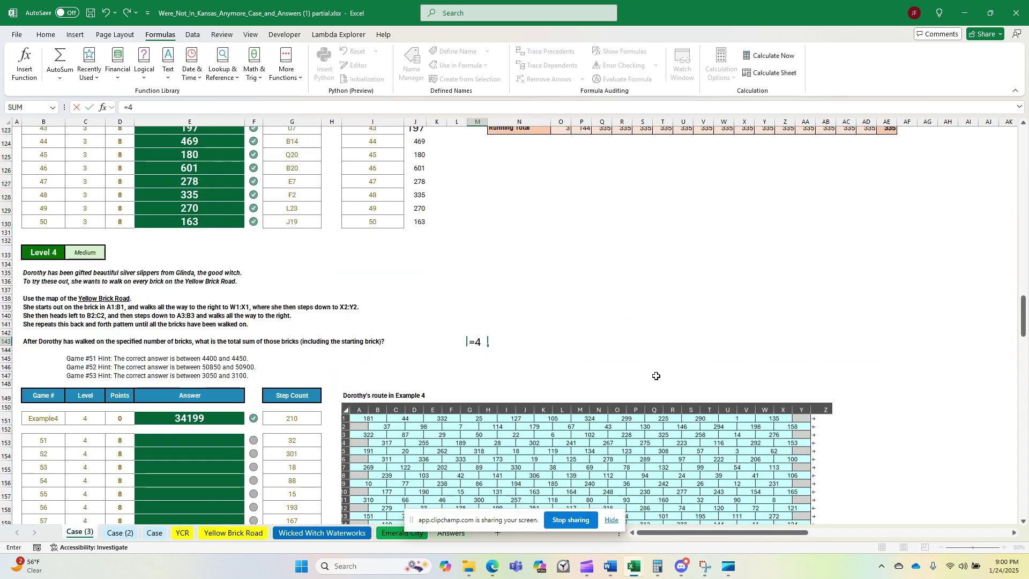
text(8)
key(Return)
key(ctrl+z)
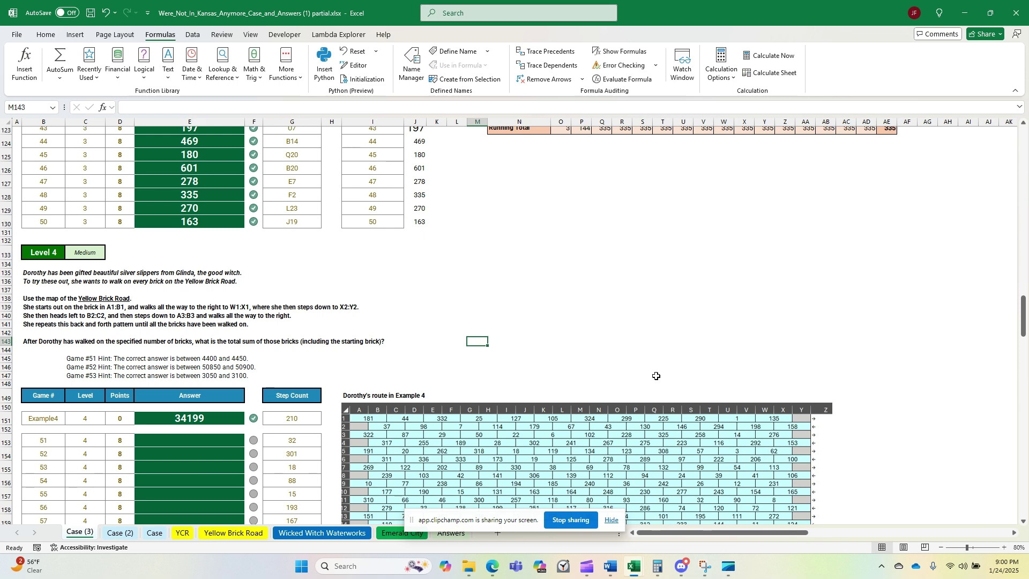
scroll(656, 375, up, 5)
scroll(585, 364, up, 3)
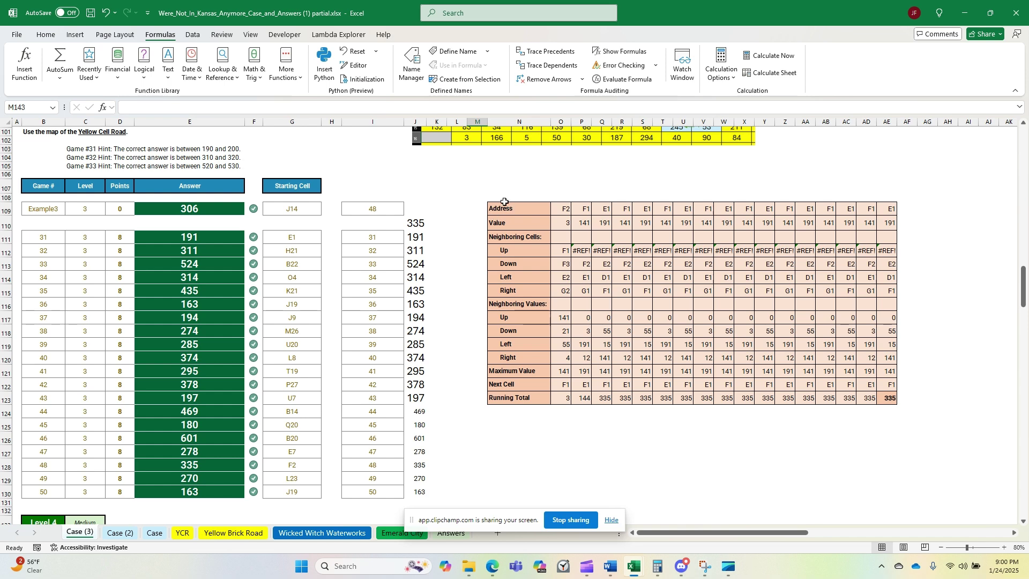
scroll(505, 197, down, 1)
click(721, 72)
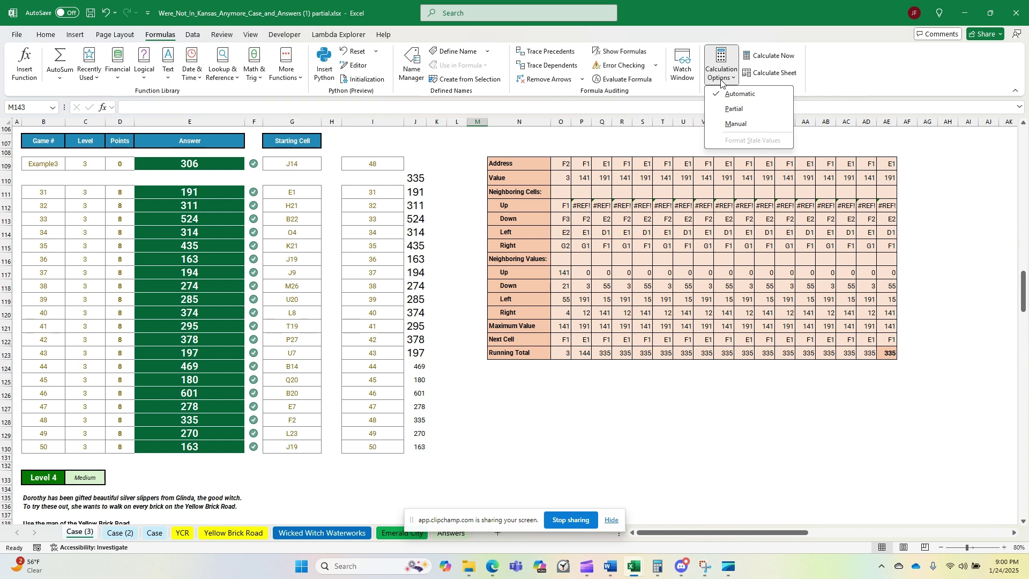
Step: Switch calculation to Manual, enter =3+4 in O125, and run Calculate Now
click(741, 126)
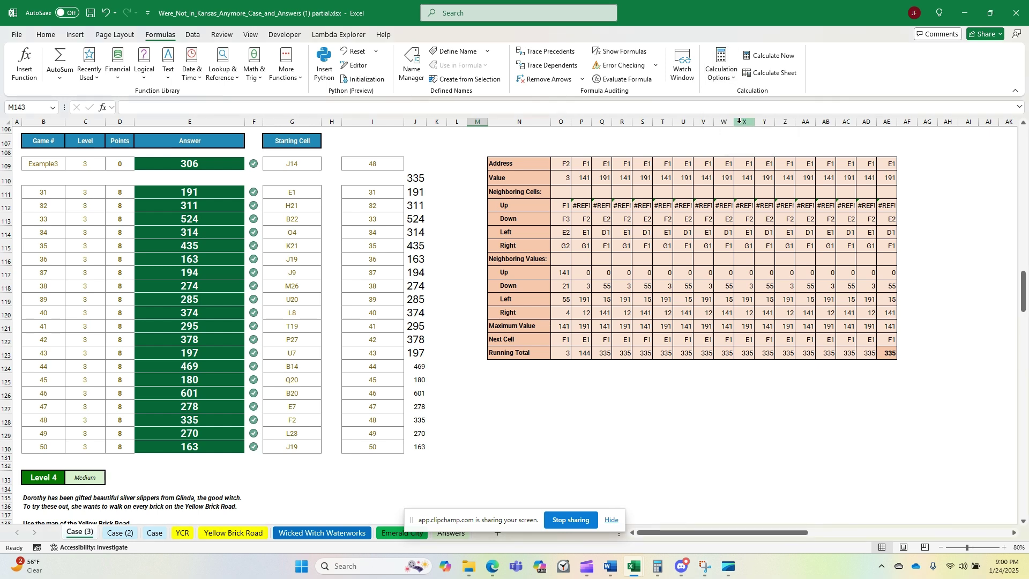
click(513, 396)
click(565, 378)
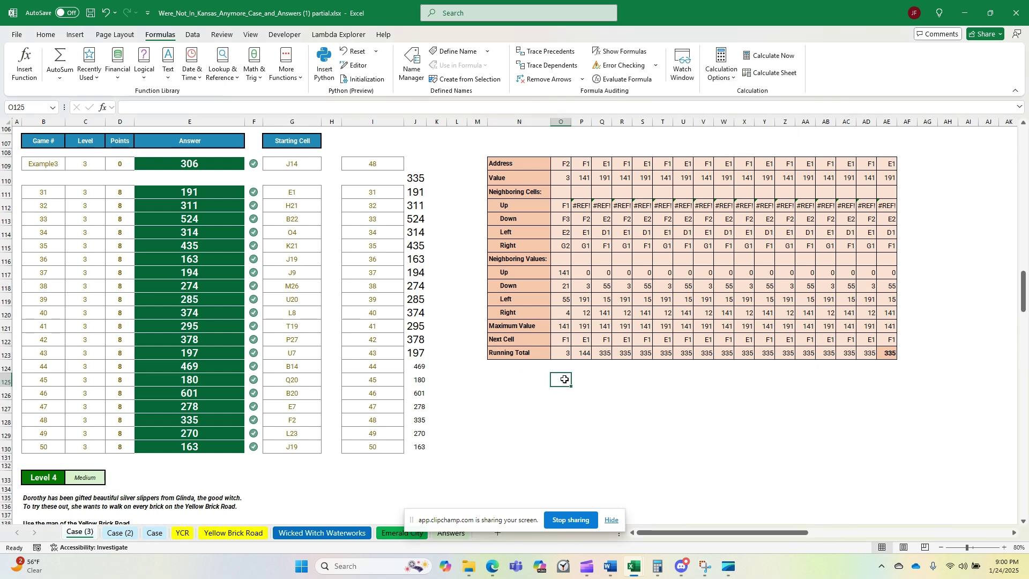
text(=3+)
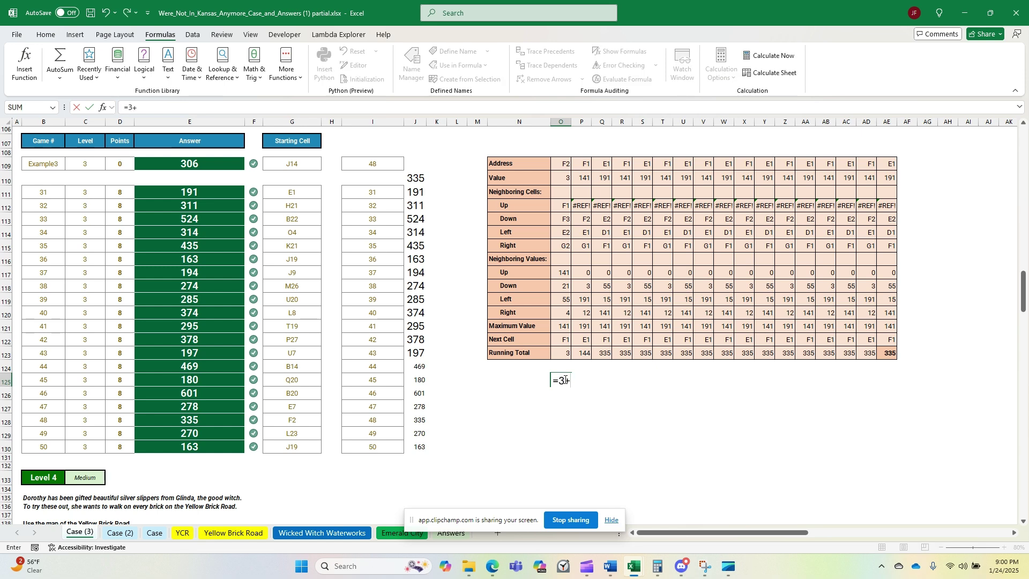
text(4)
key(ctrl+Return)
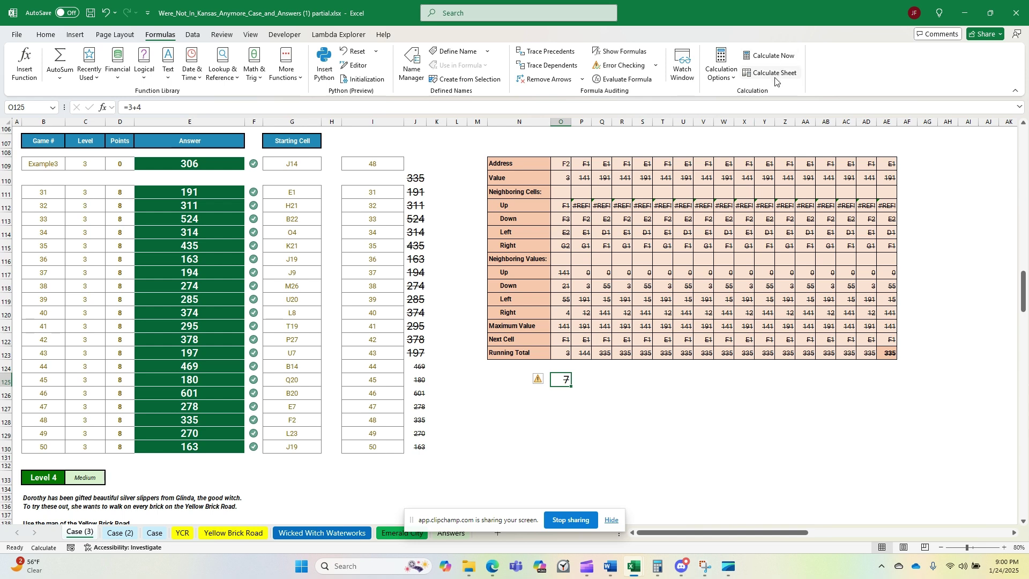
click(721, 69)
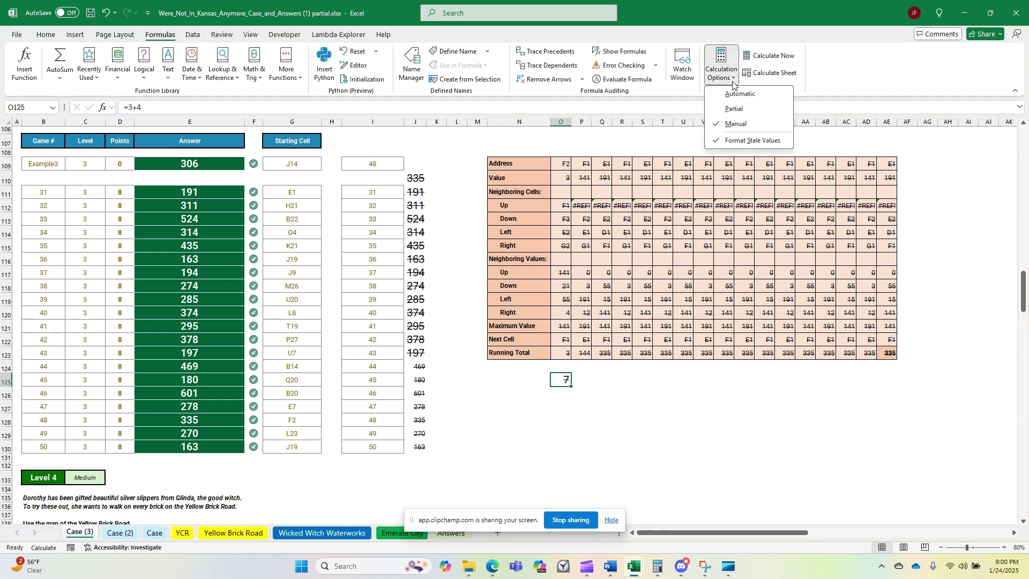
click(733, 84)
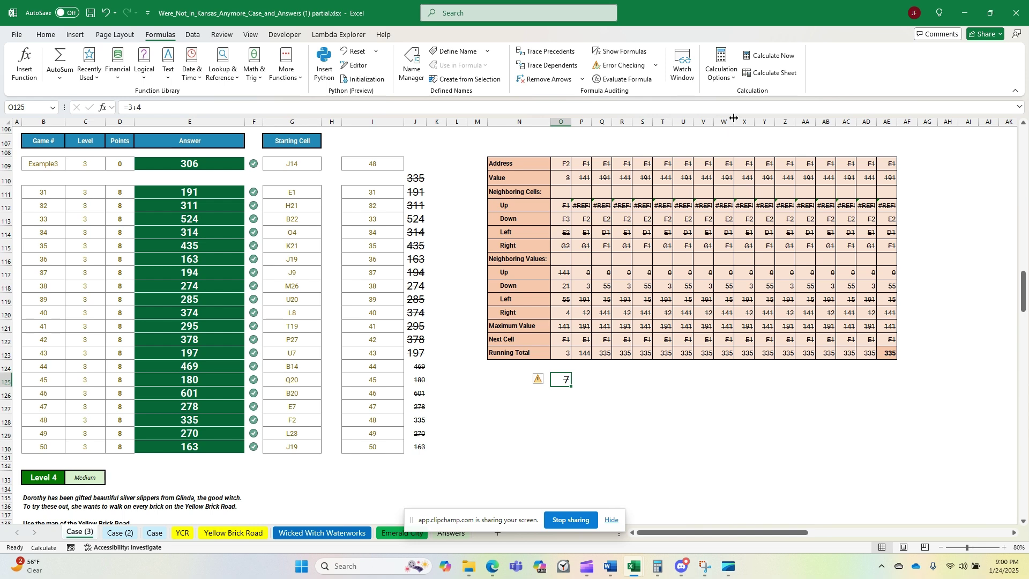
click(780, 56)
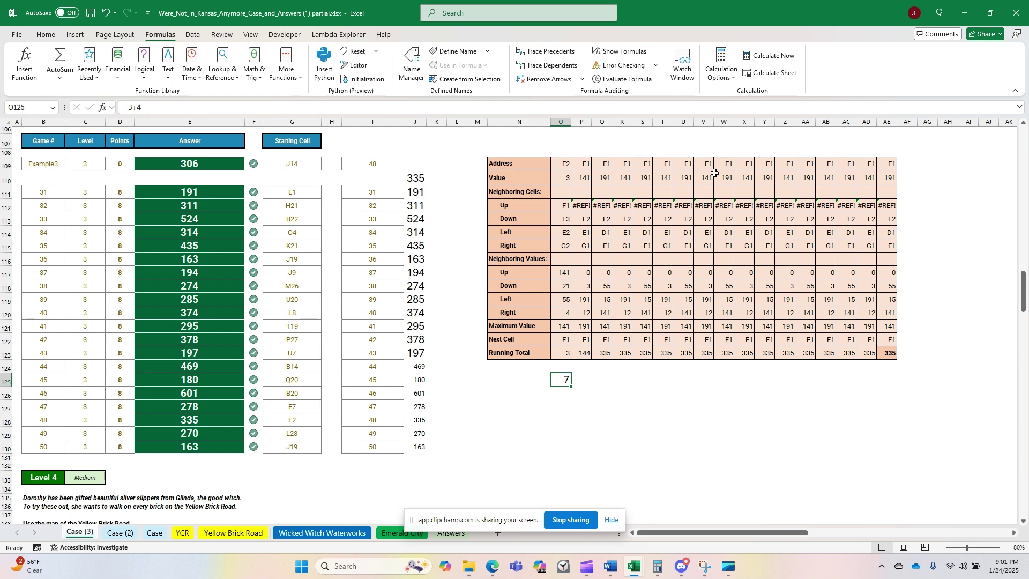
Step: Switch the calculation mode to partial calculation
click(730, 82)
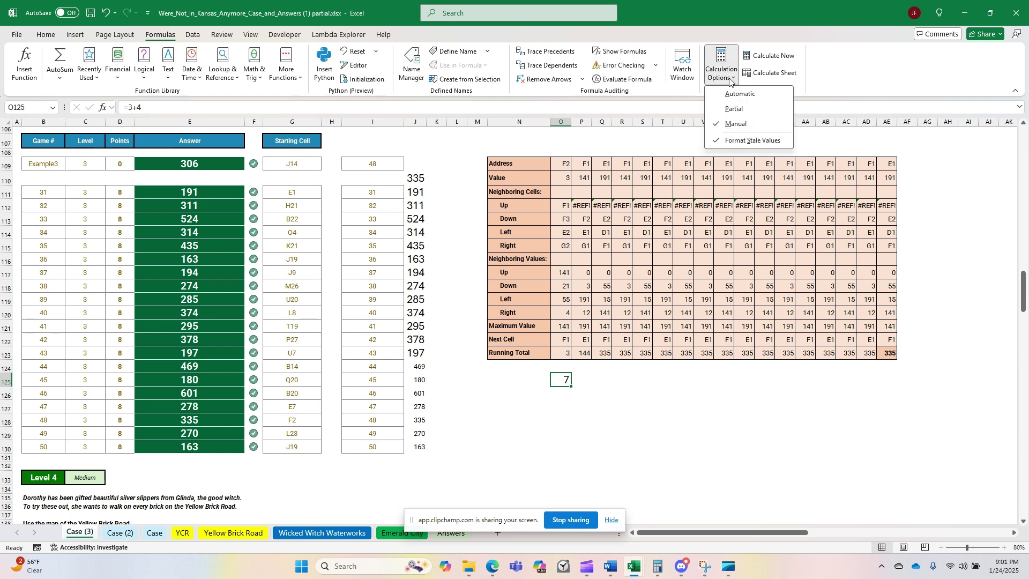
click(738, 110)
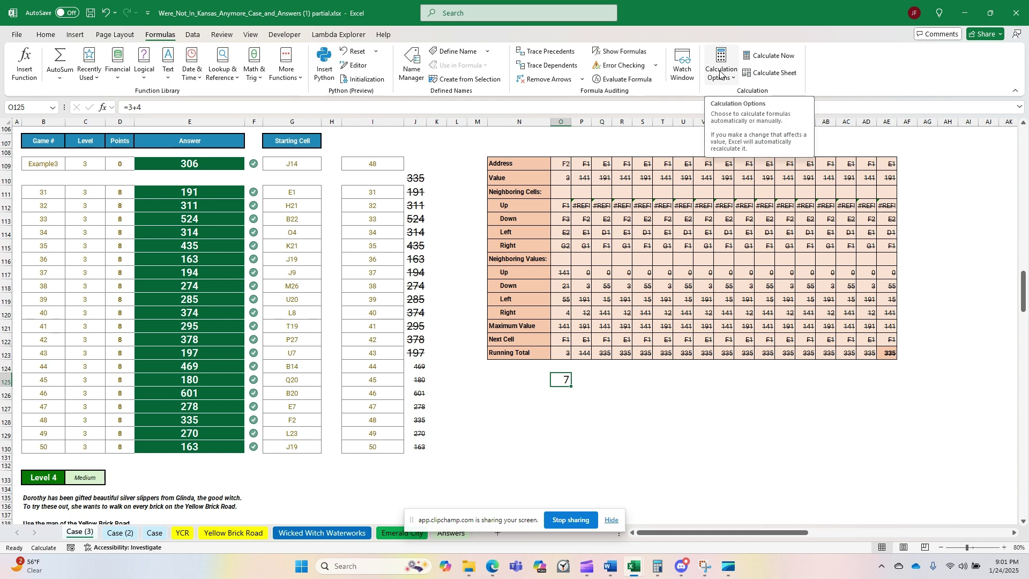
click(721, 74)
click(721, 73)
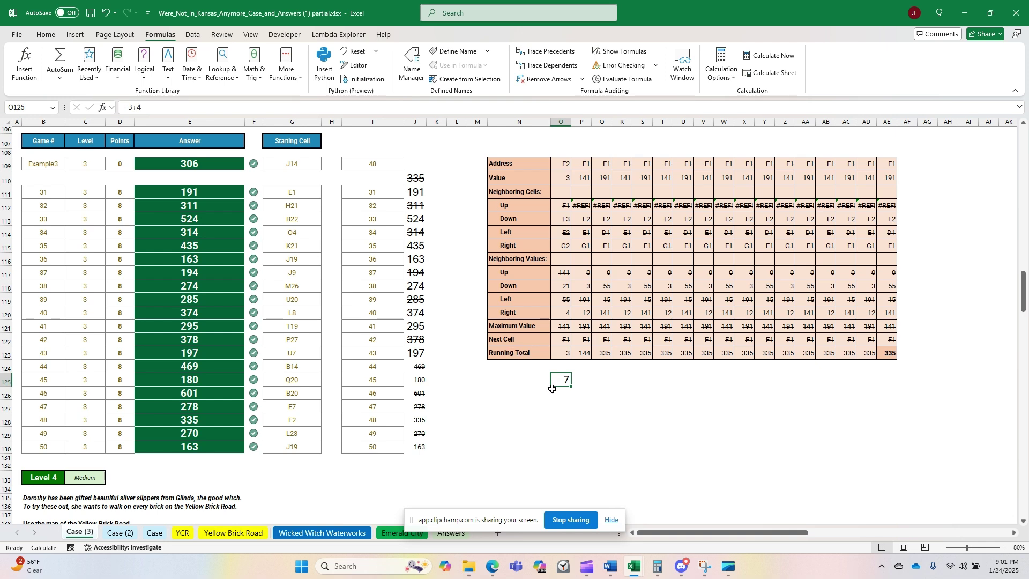
Step: Change the O125 test formula to 3+4+5, then recalculate the sheet and workbook
double_click(552, 387)
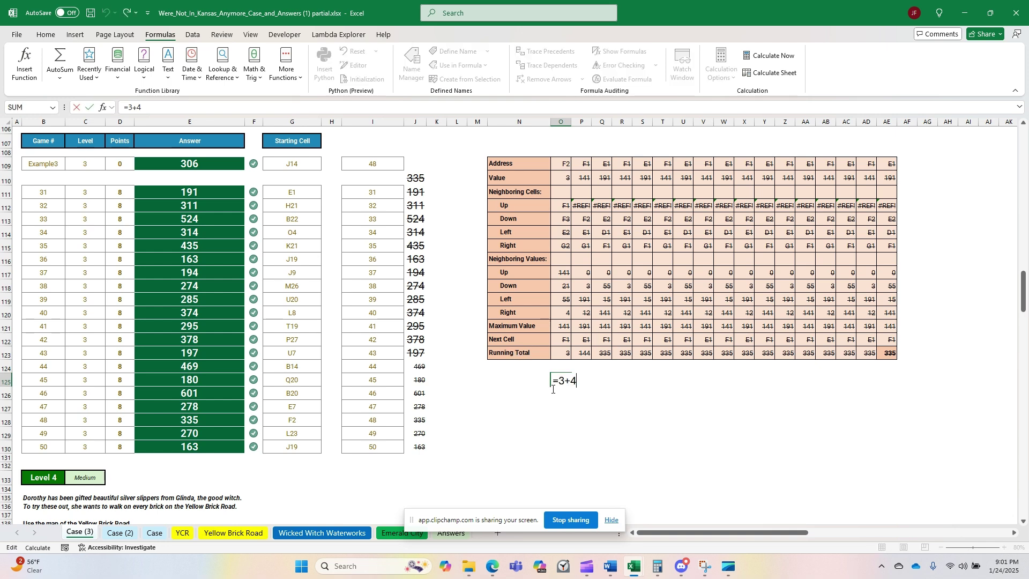
text(+5)
key(ctrl+Return)
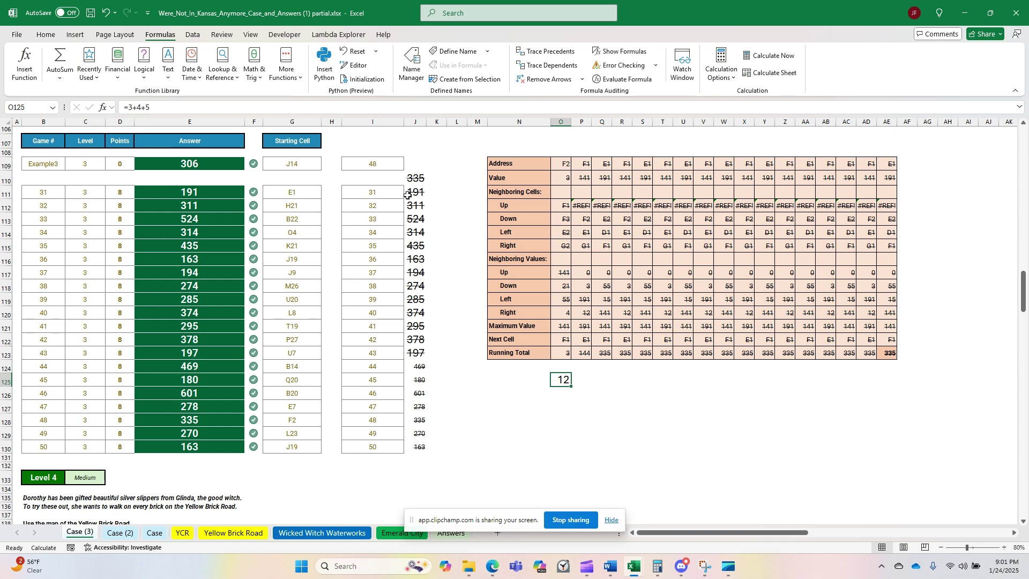
click(781, 75)
click(774, 56)
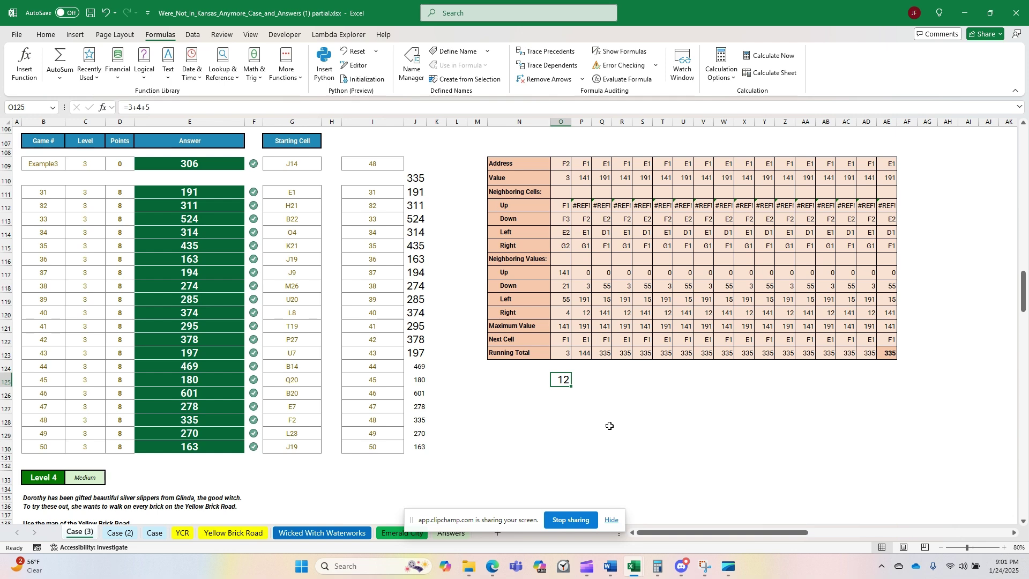
click(718, 79)
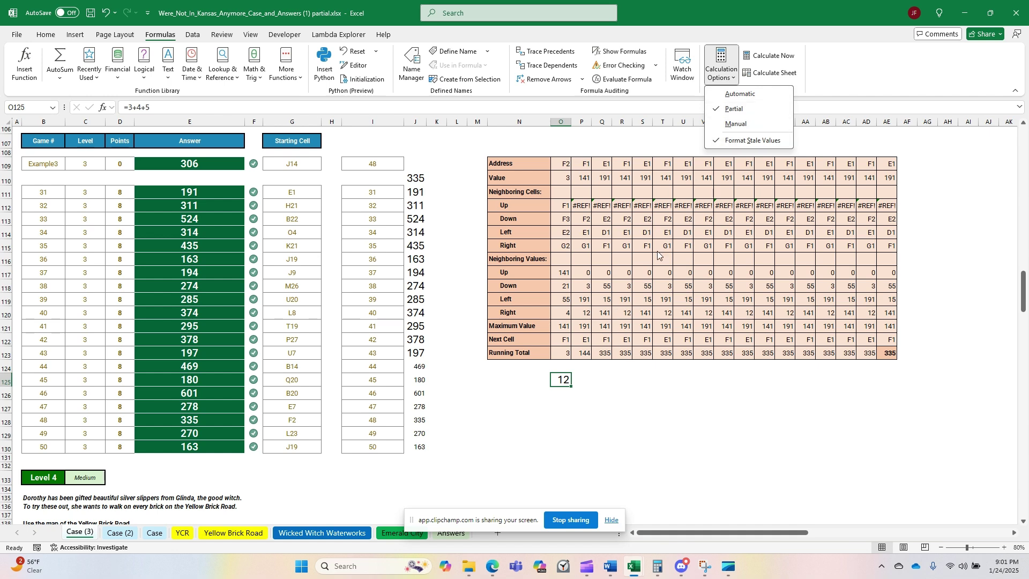
Step: With P120 selected, uncheck Format Stale Values under Calculation Options
key(Escape)
click(585, 312)
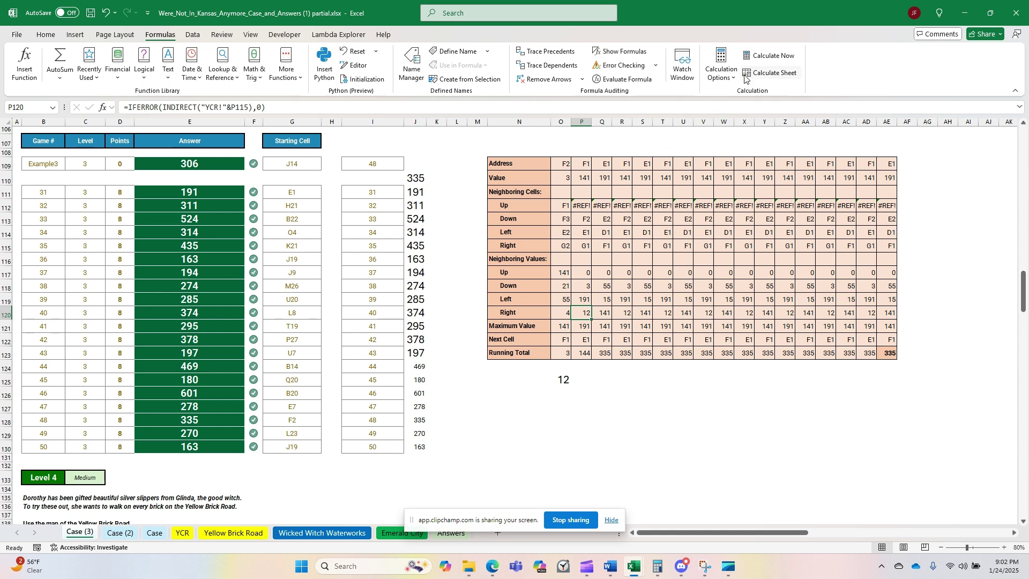
click(721, 65)
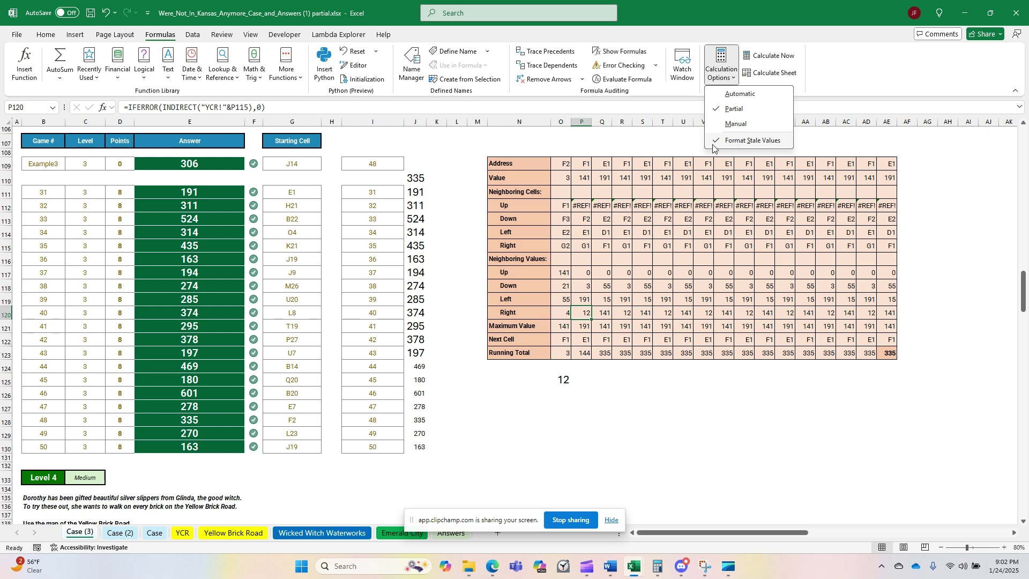
click(715, 143)
click(721, 69)
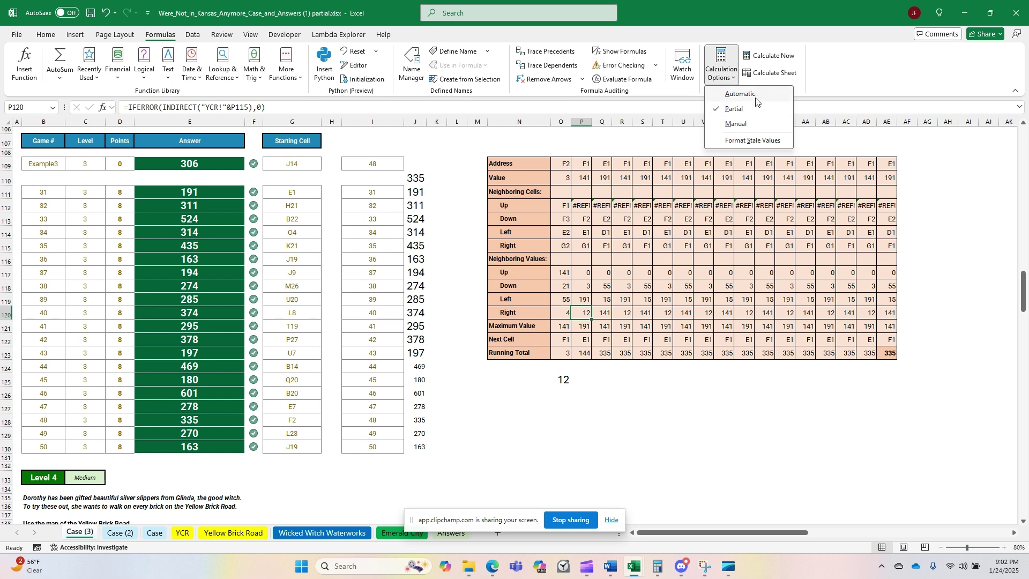
click(752, 140)
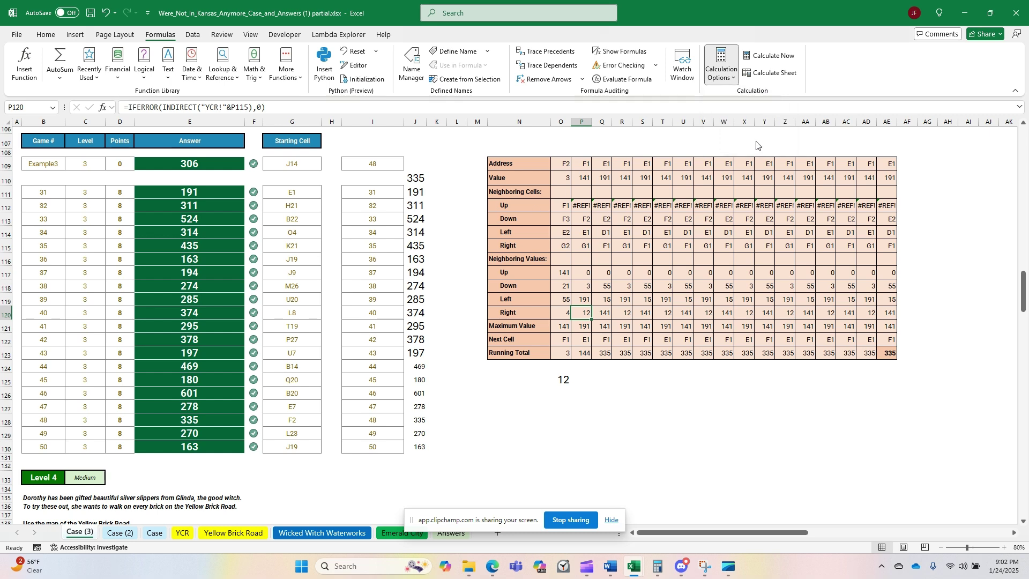
Step: Clear test cell O125, set calculation to Automatic, and select the N109:AE123 tracking table
click(561, 380)
key(Delete)
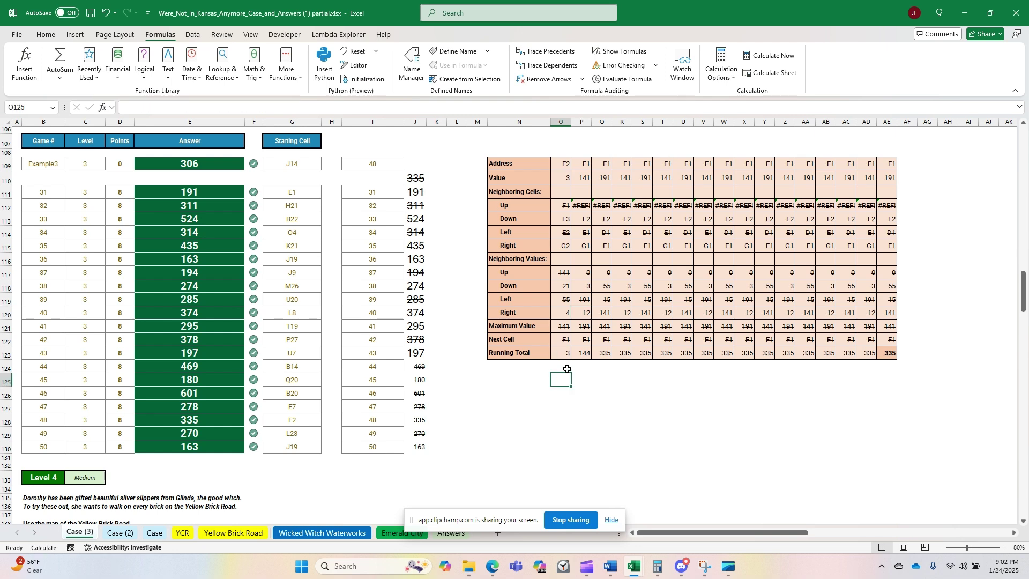
click(720, 66)
click(731, 99)
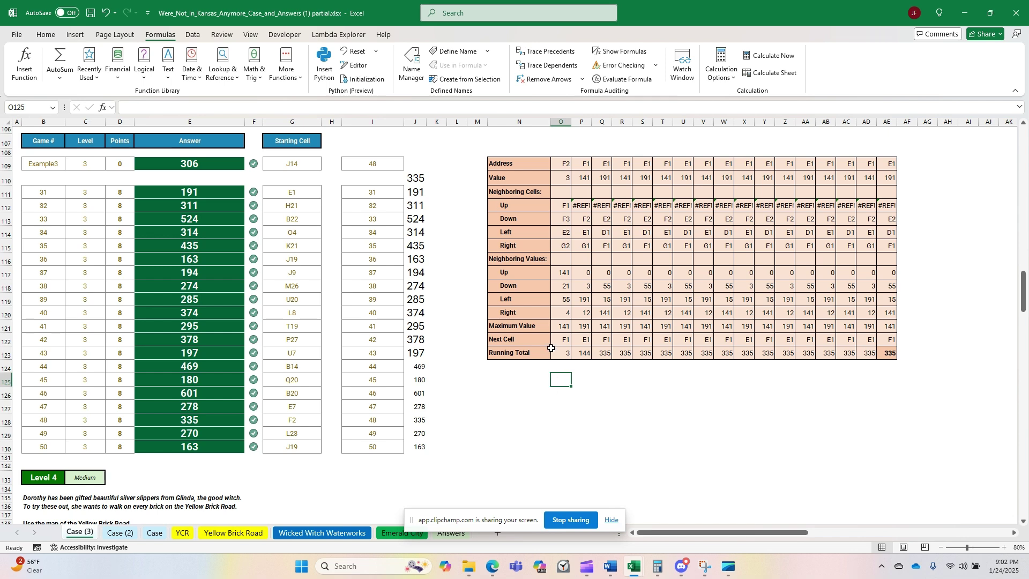
drag(505, 162, 887, 354)
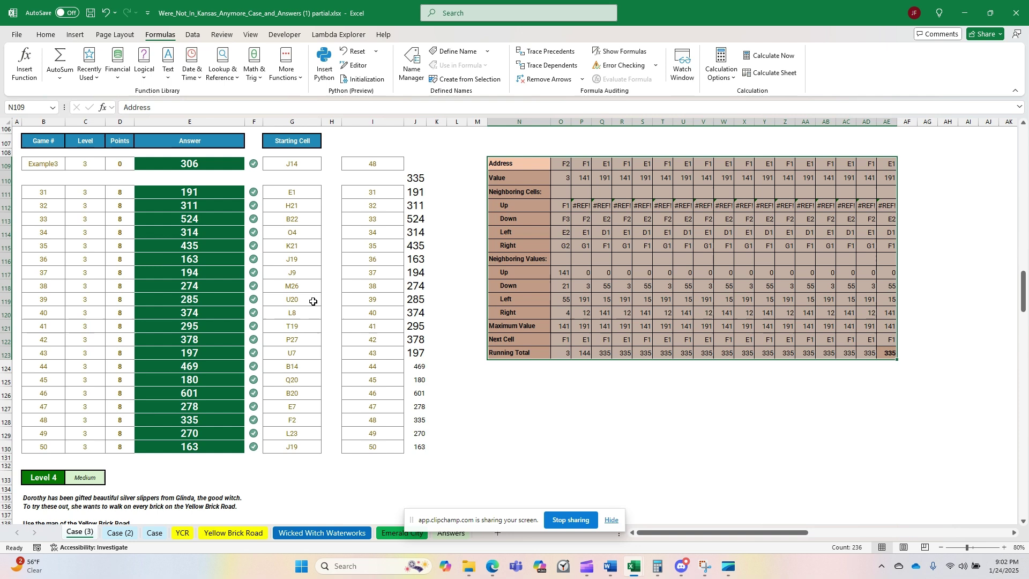
click(611, 520)
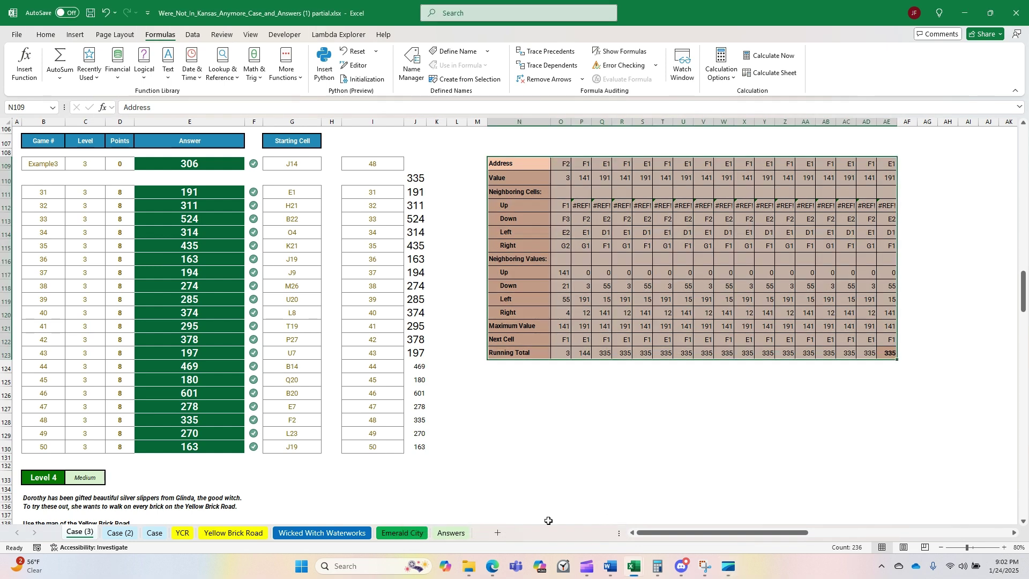
Step: Add a new worksheet and rename it L3
click(496, 532)
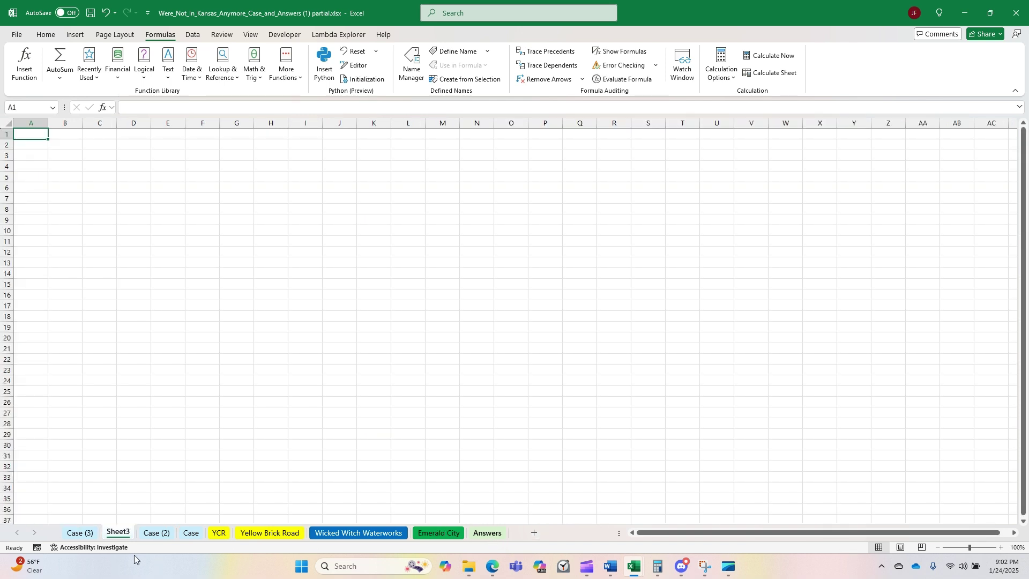
right_click(118, 533)
click(148, 400)
text(L)
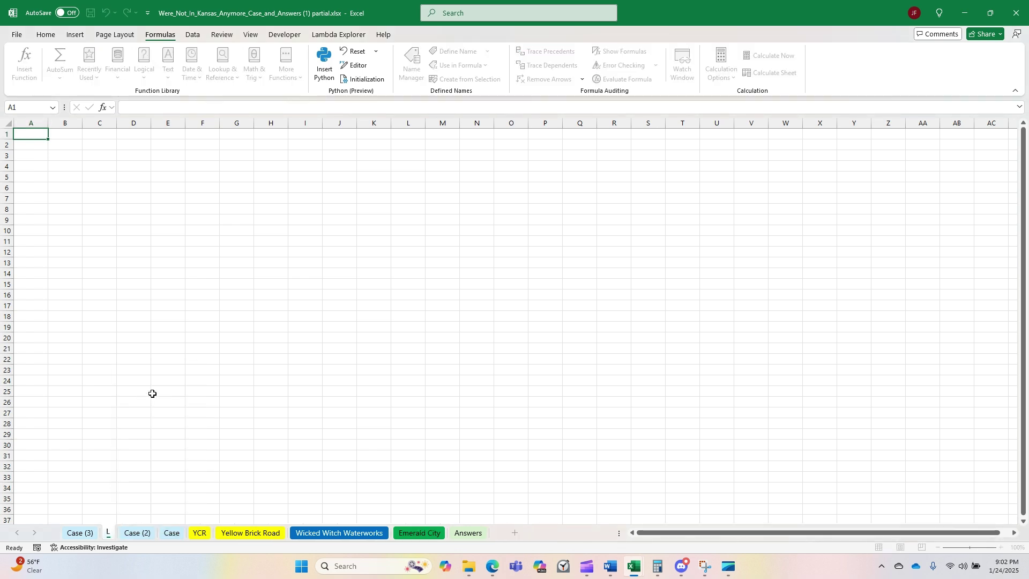
text(3)
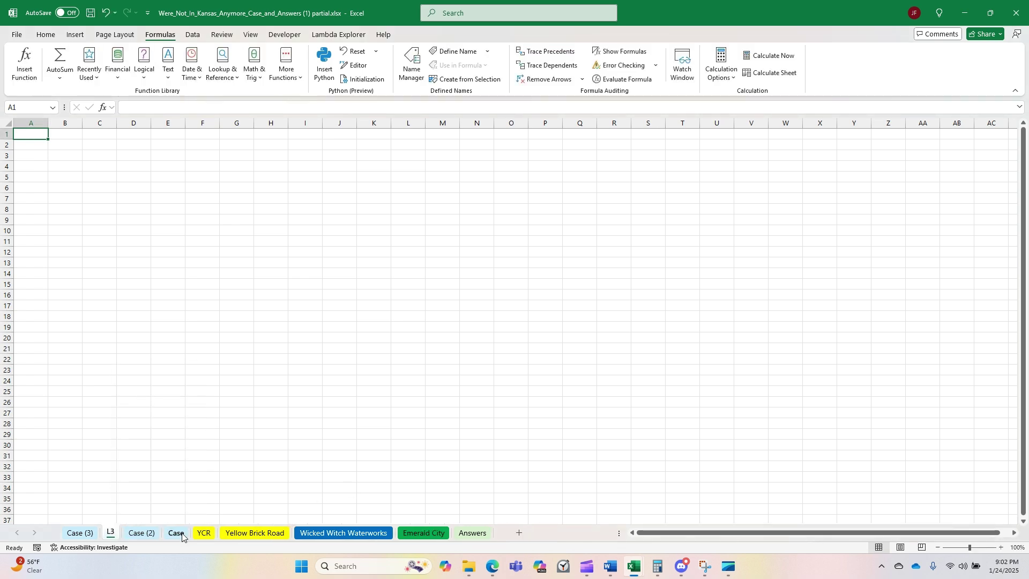
Step: Copy the game numbers Case!B109:B130 into column A of L3
click(176, 532)
click(36, 318)
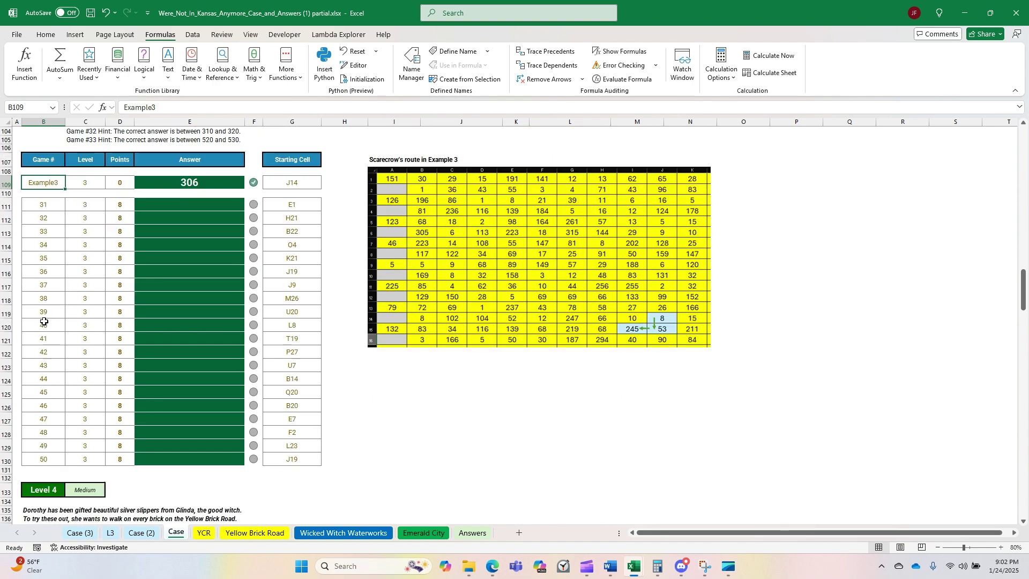
scroll(36, 321, down, 5)
shift+click(54, 456)
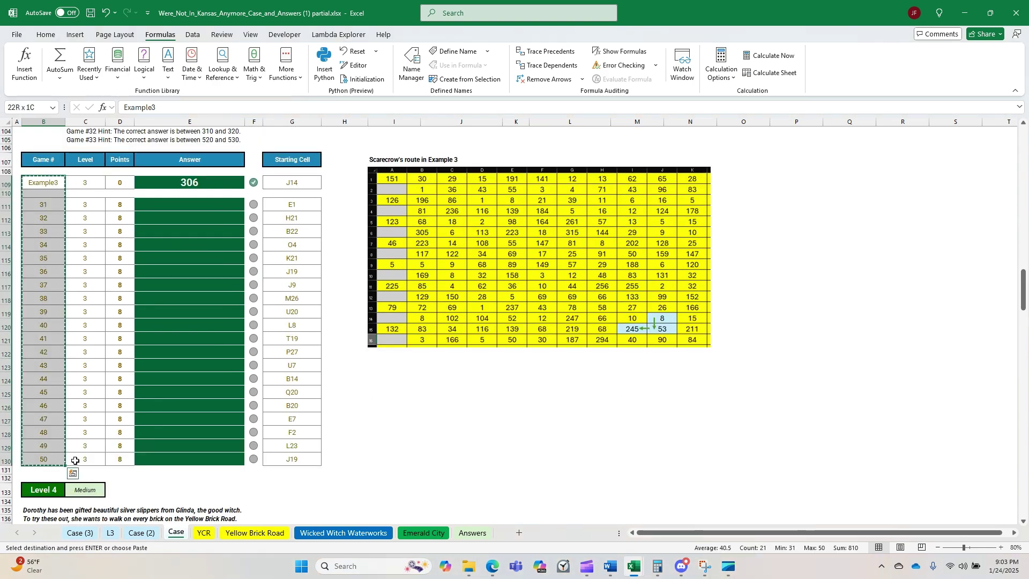
key(ctrl+c)
key(ctrl+v)
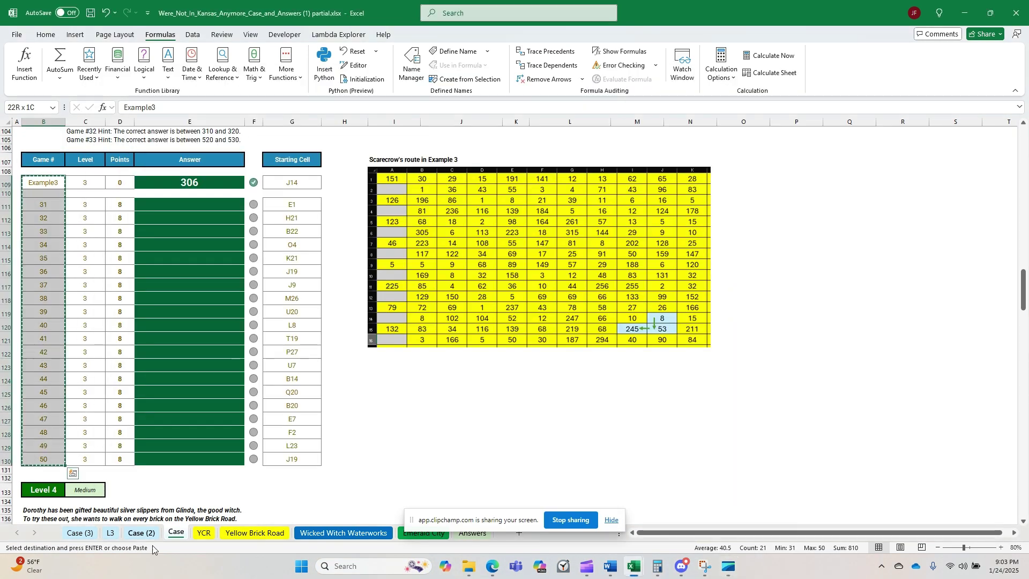
click(141, 534)
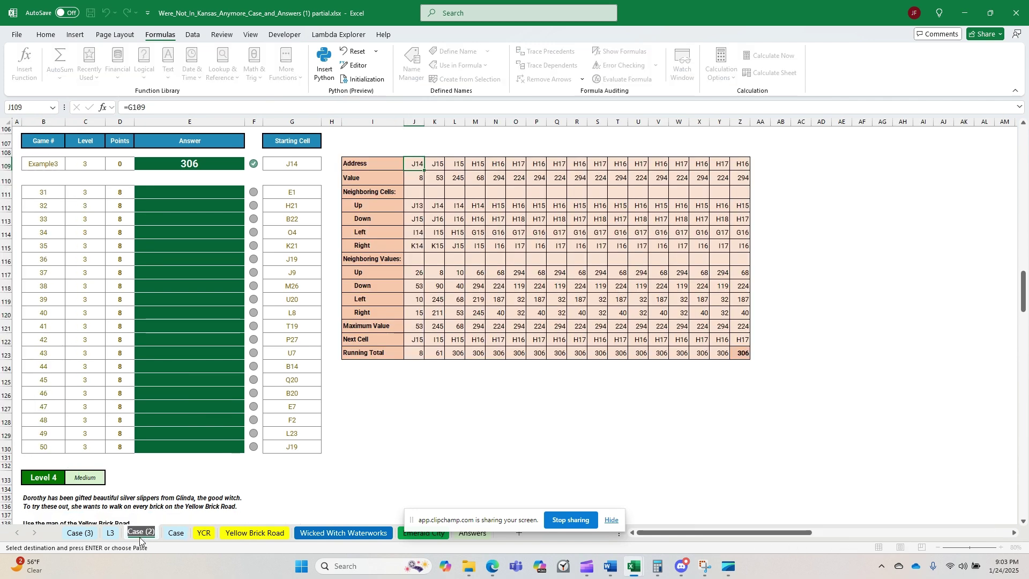
click(110, 533)
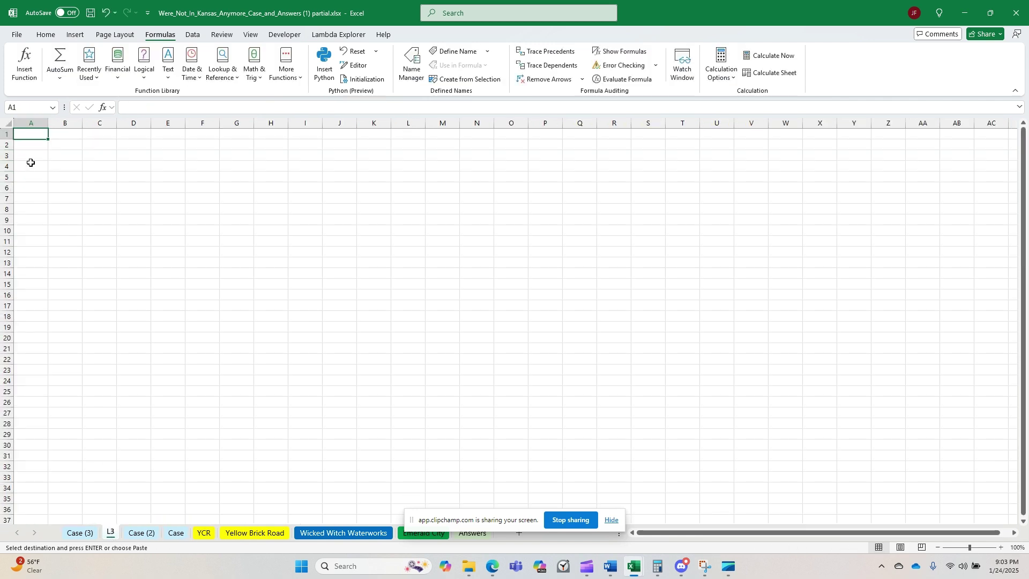
key(ctrl+v)
Step: Enter =XLOOKUP(A1,Case!B109:B130,Case!G109:G130) in D1, returning J14
click(119, 141)
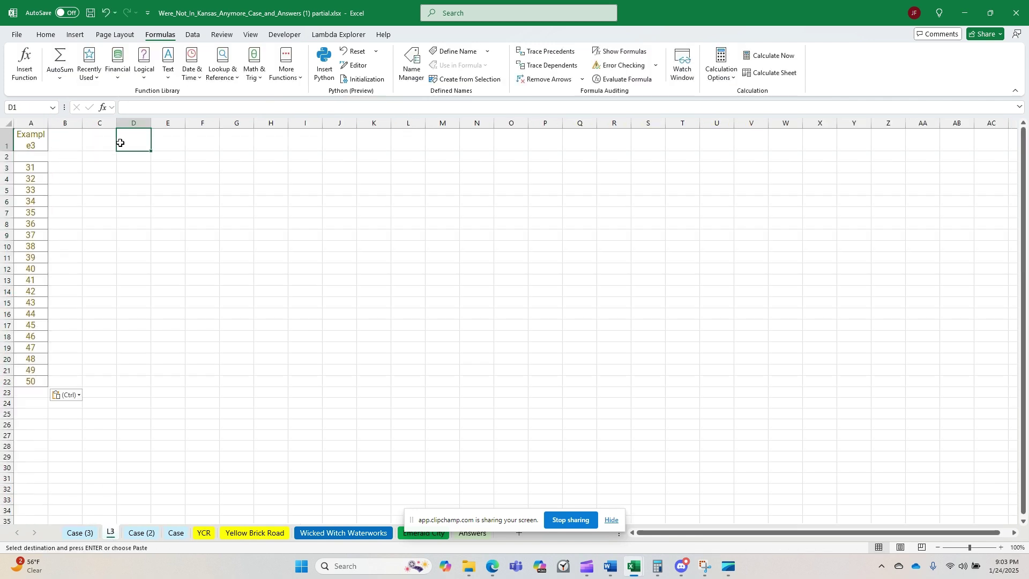
key(Return)
click(120, 142)
text(=XL)
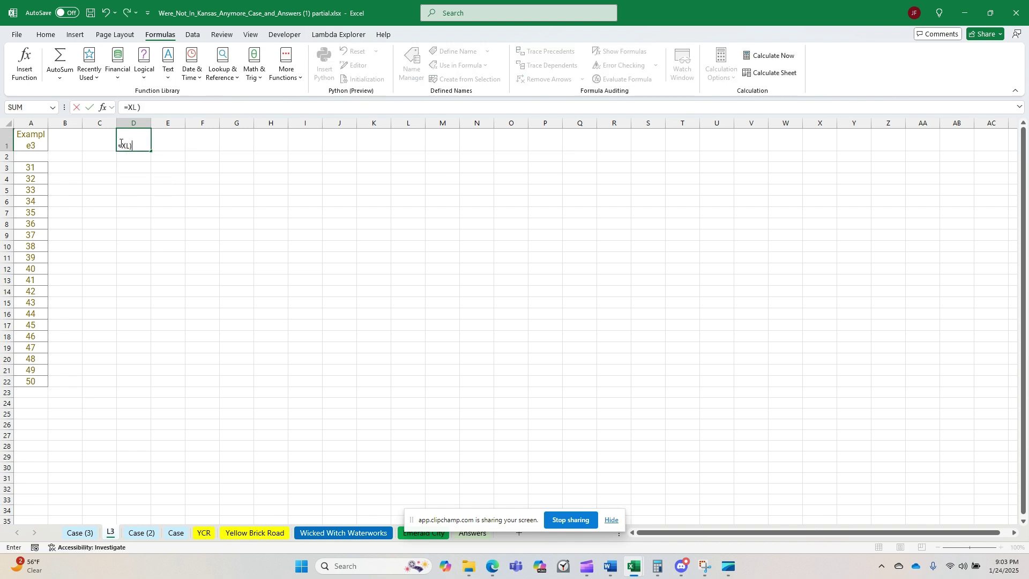
key(Tab)
key(Left)
key(Left)
key(Left)
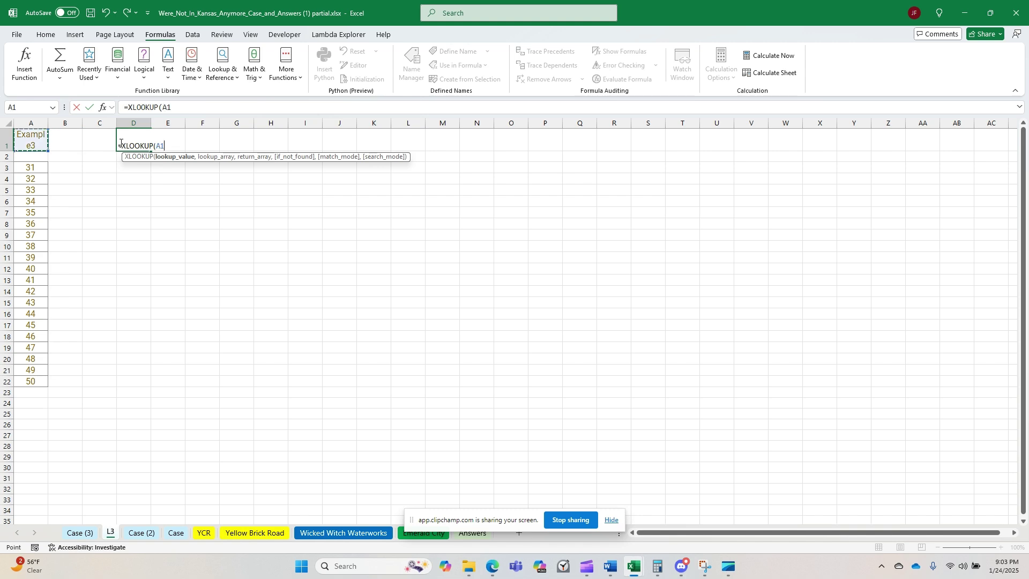
text(,,)
key(ctrl+Page_Down)
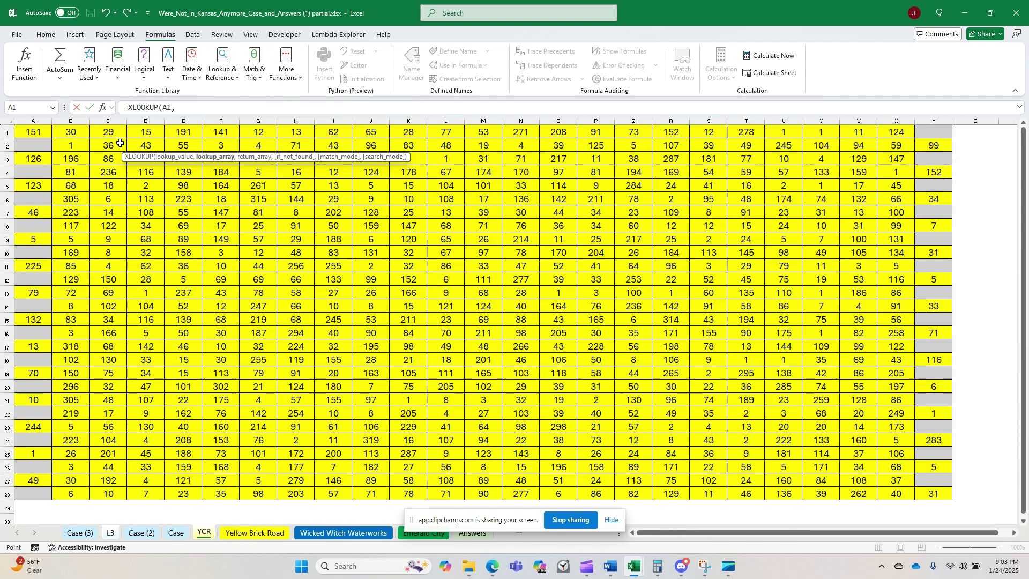
key(ctrl+Page_Down)
drag(61, 183, 43, 458)
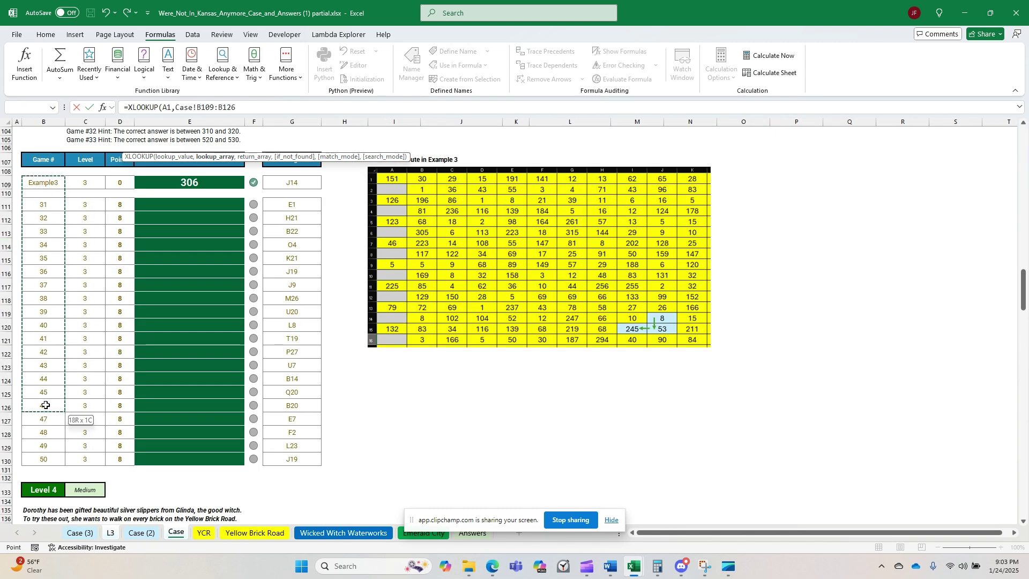
text(,Case!G109:G127)
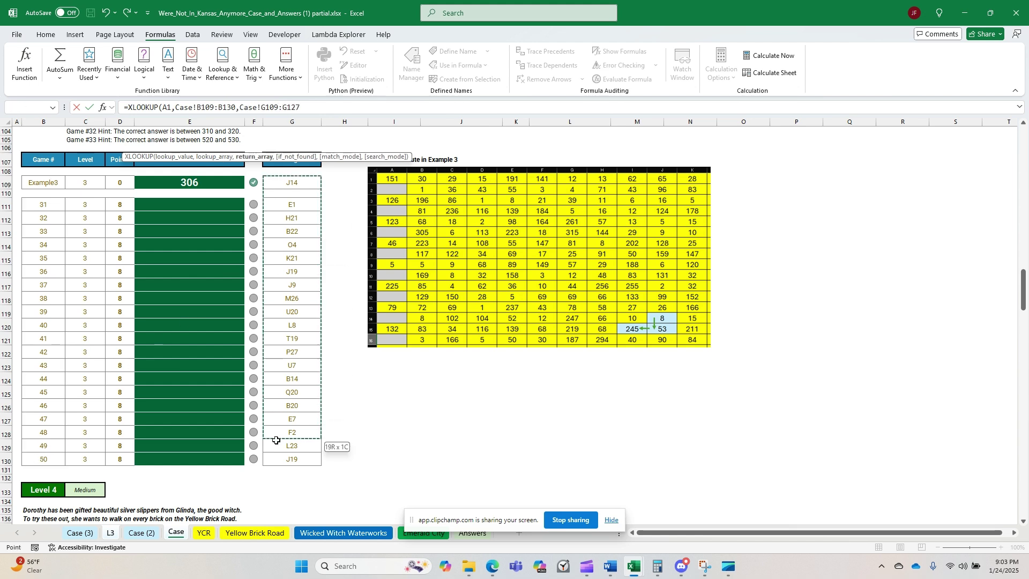
drag(292, 182, 283, 456)
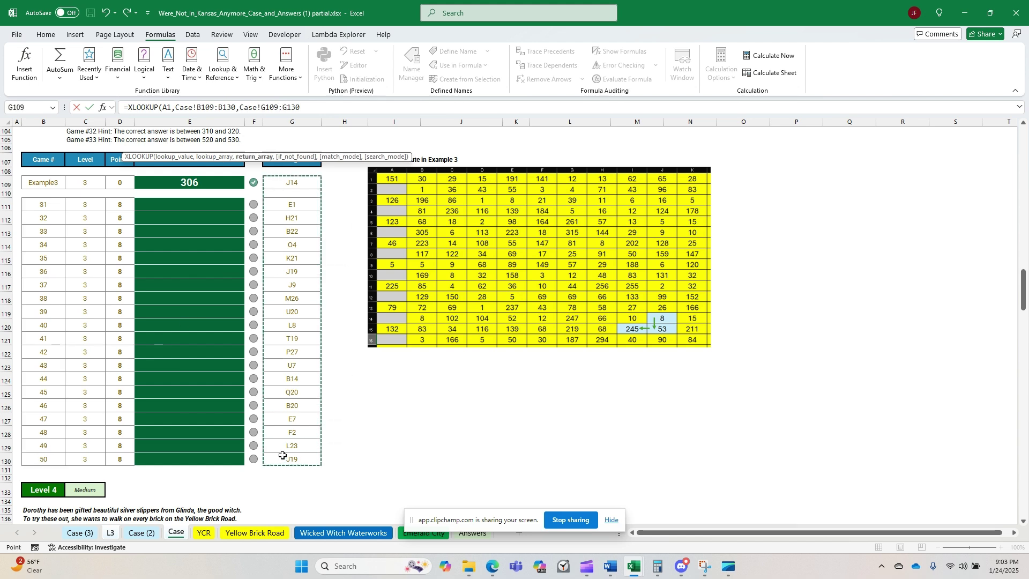
mouse_move(296, 183)
mouse_down()
mouse_move(296, 459)
mouse_move(780, 444)
mouse_move(306, 457)
mouse_up()
key(Return)
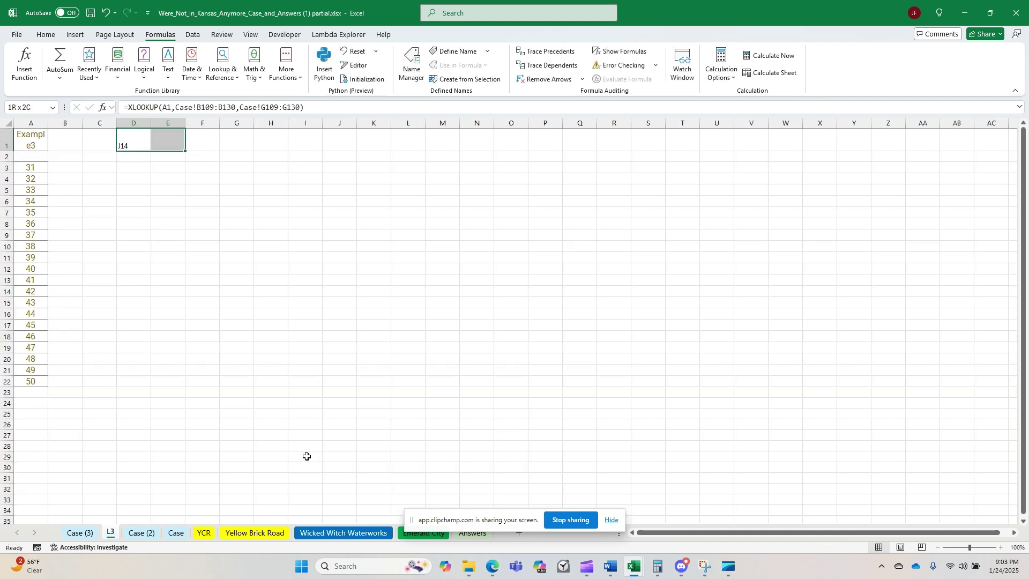
Step: Fill the model area D1:I1 with yellow
key(shift+Right)
key(shift+Right)
key(shift+Right)
key(shift+Right)
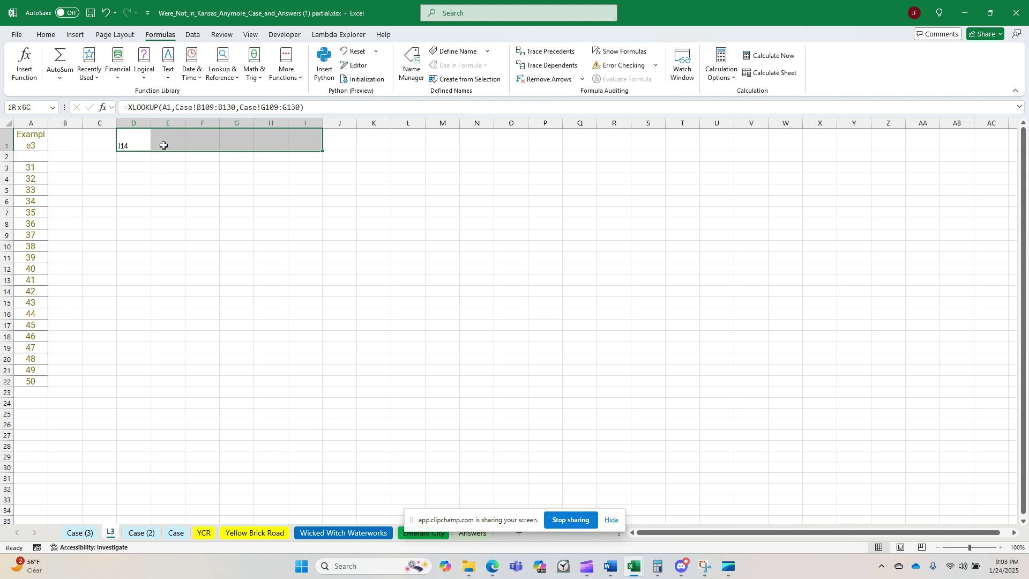
click(46, 34)
click(184, 73)
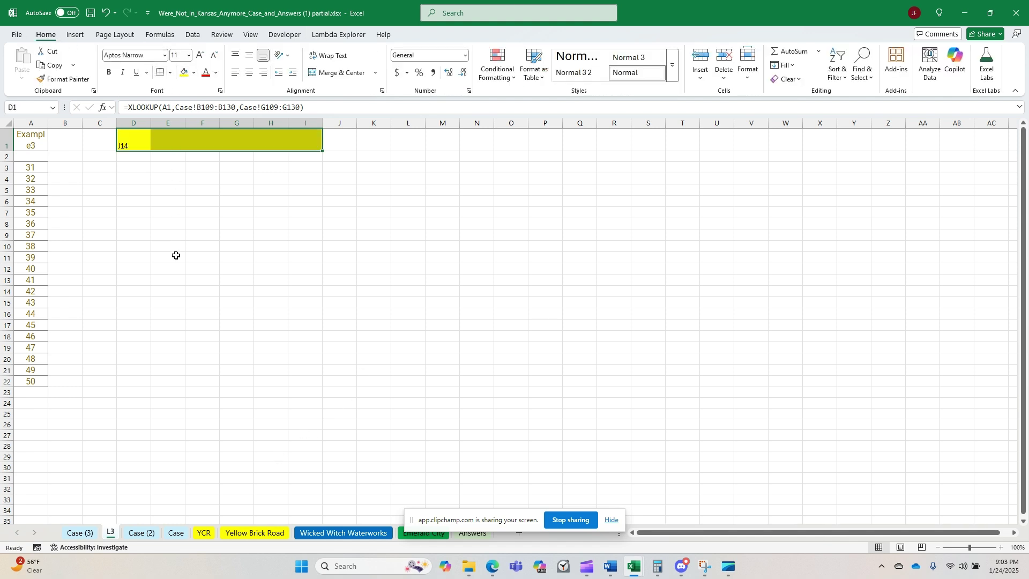
click(135, 146)
shift+click(312, 146)
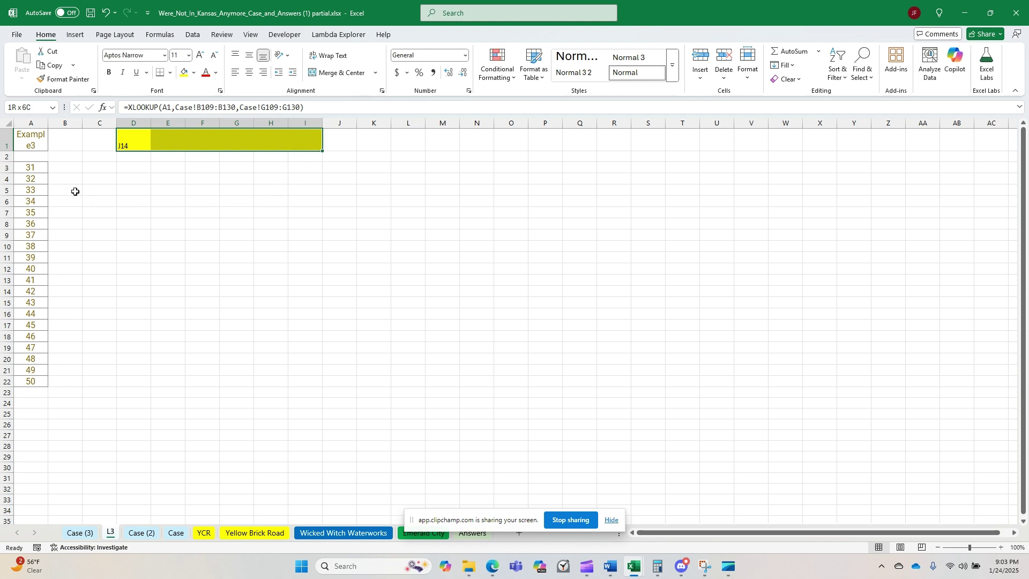
Step: Select A2:B22 and bring up the What-If Data Table dialog
click(36, 158)
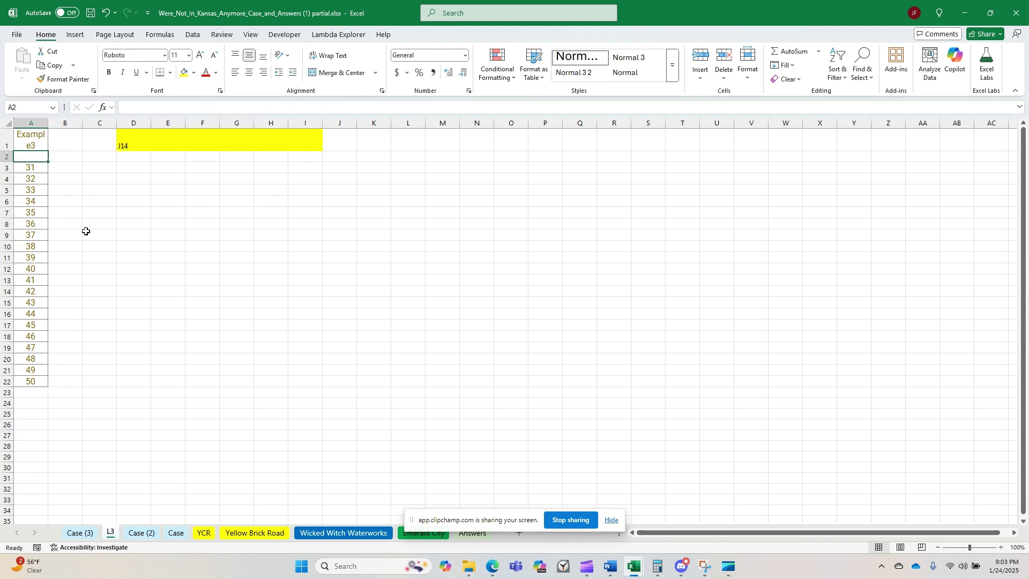
key(shift+Down)
key(shift+Down)
key(shift+Down)
key(shift+Down)
key(shift+Down)
key(shift+Down)
key(shift+Down)
key(shift+Down)
key(shift+Down)
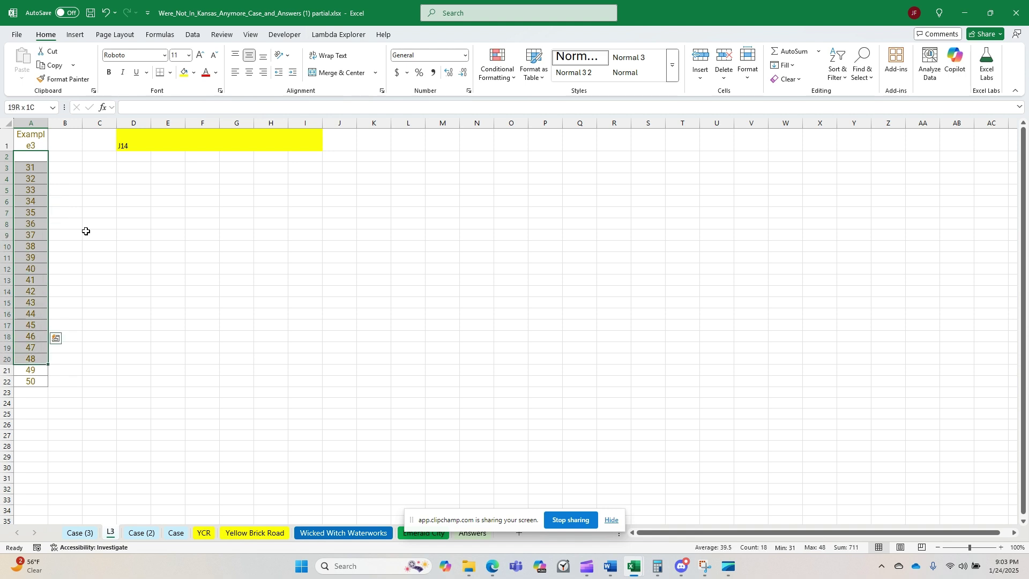
key(shift+Down)
key(shift+Down)
key(shift+Right)
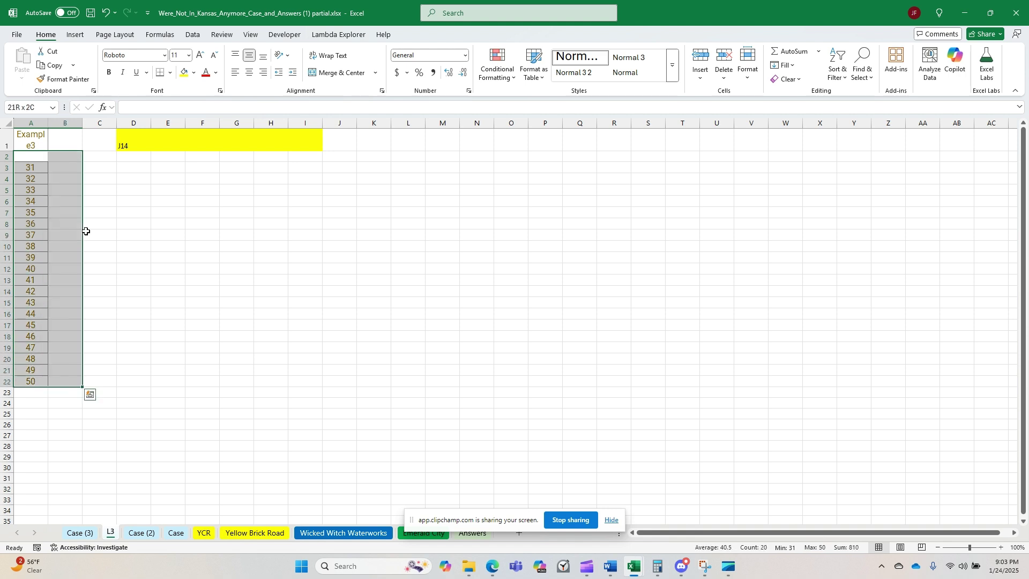
key(alt)
key(a)
key(w)
key(t)
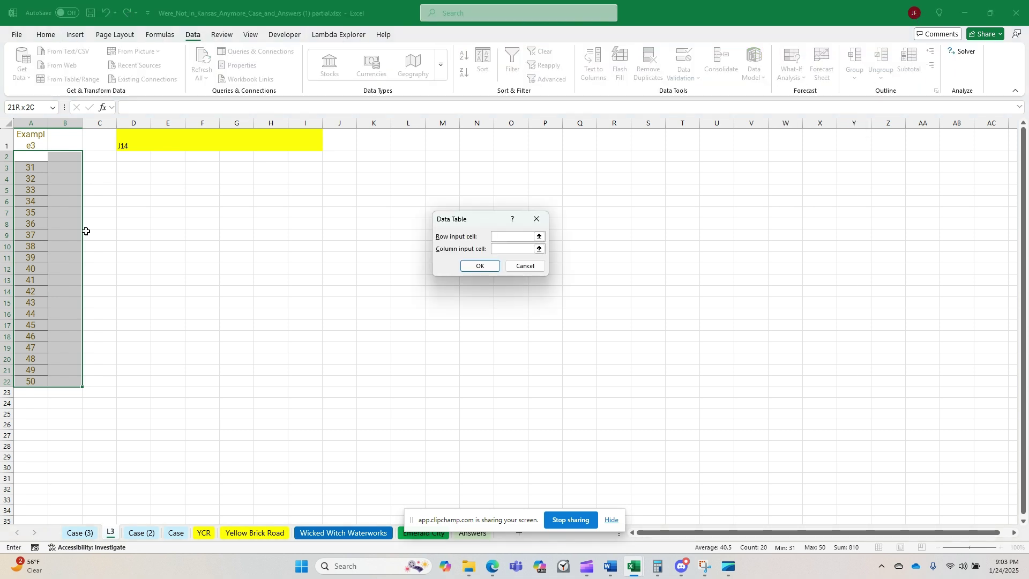
Step: Create the data table with column input cell A1, then enter 1 in B2
key(Tab)
click(34, 140)
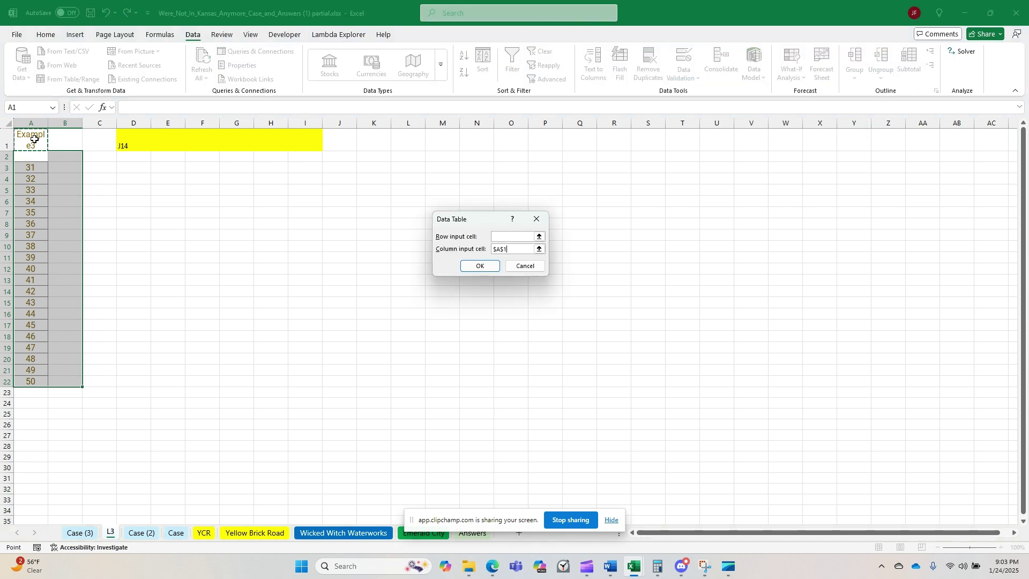
click(480, 265)
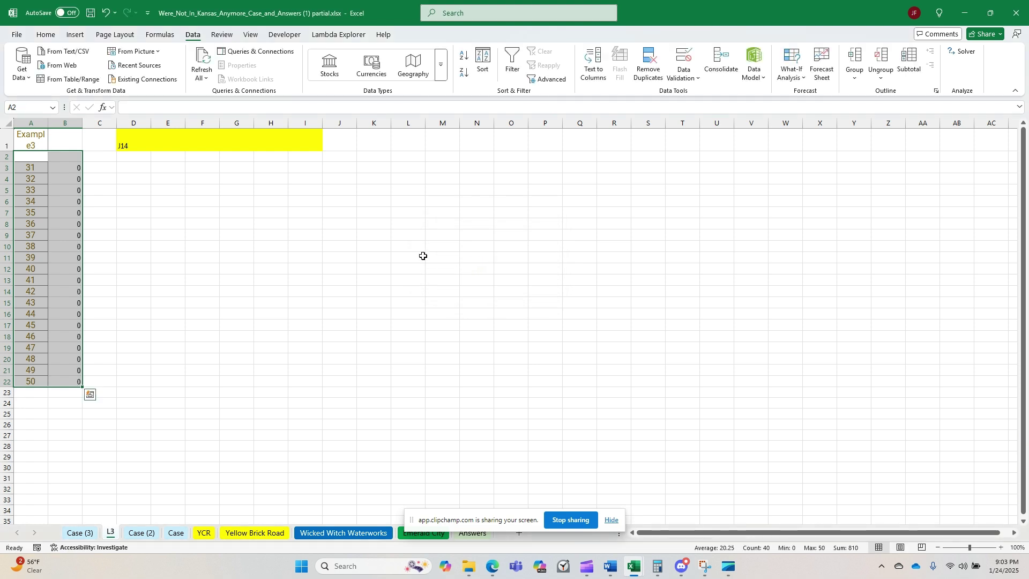
click(64, 157)
text(1)
key(Return)
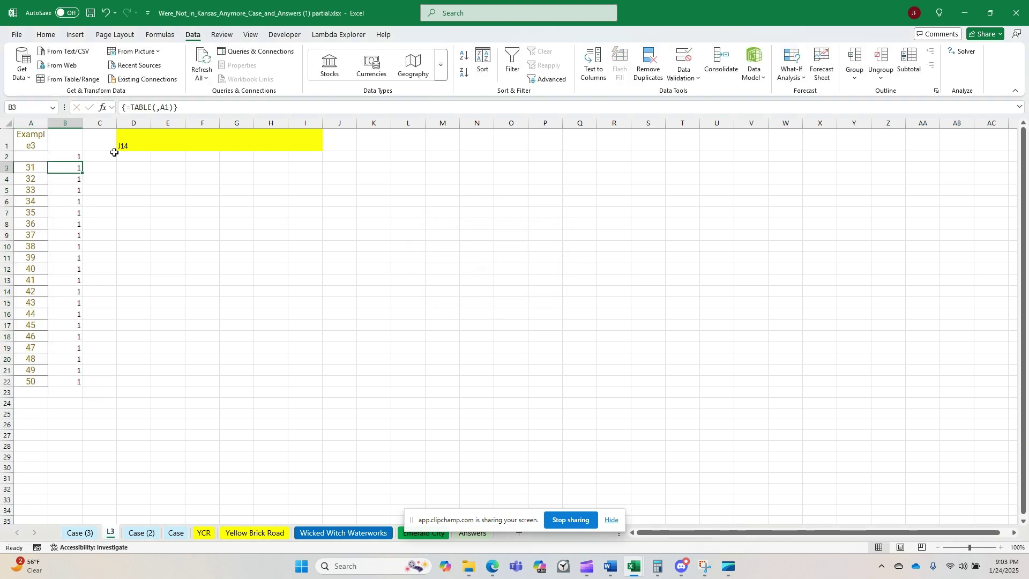
key(Right)
key(Right)
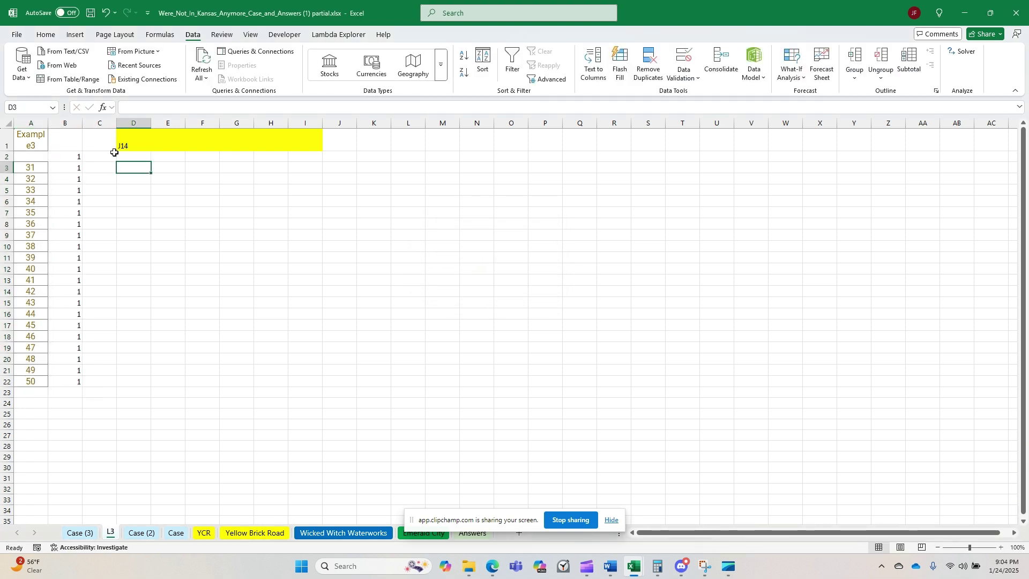
drag(142, 171, 635, 384)
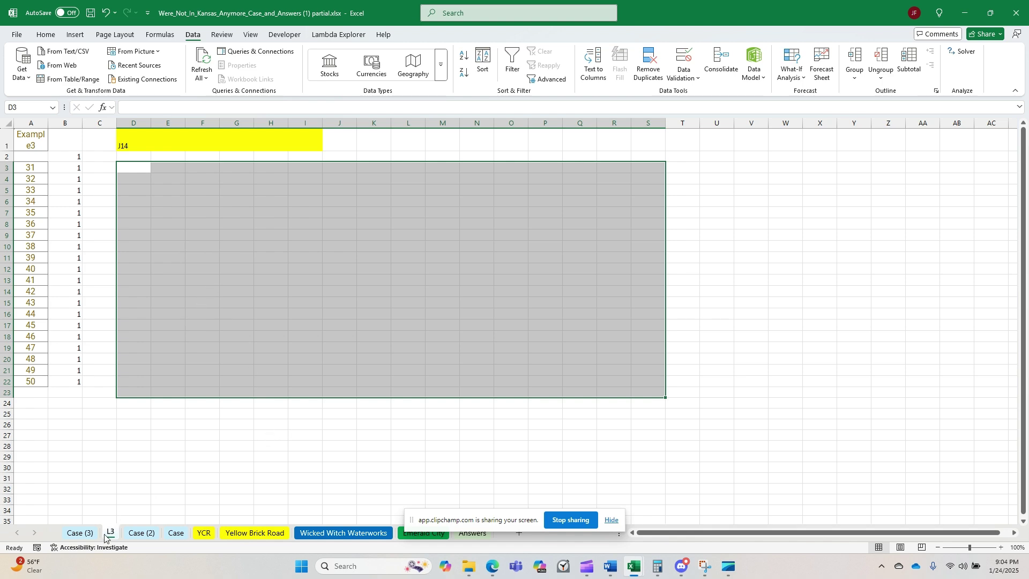
click(175, 533)
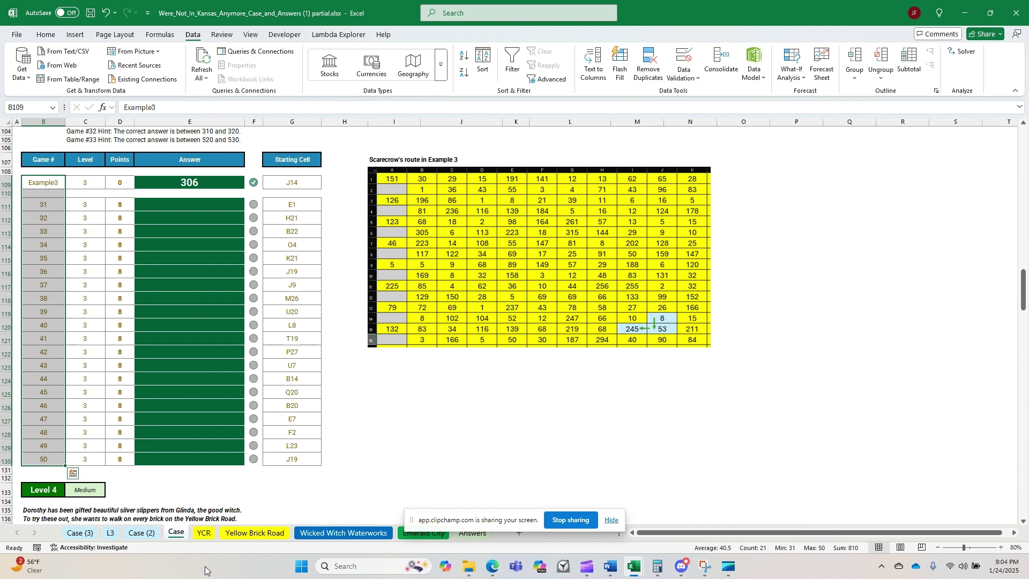
click(110, 533)
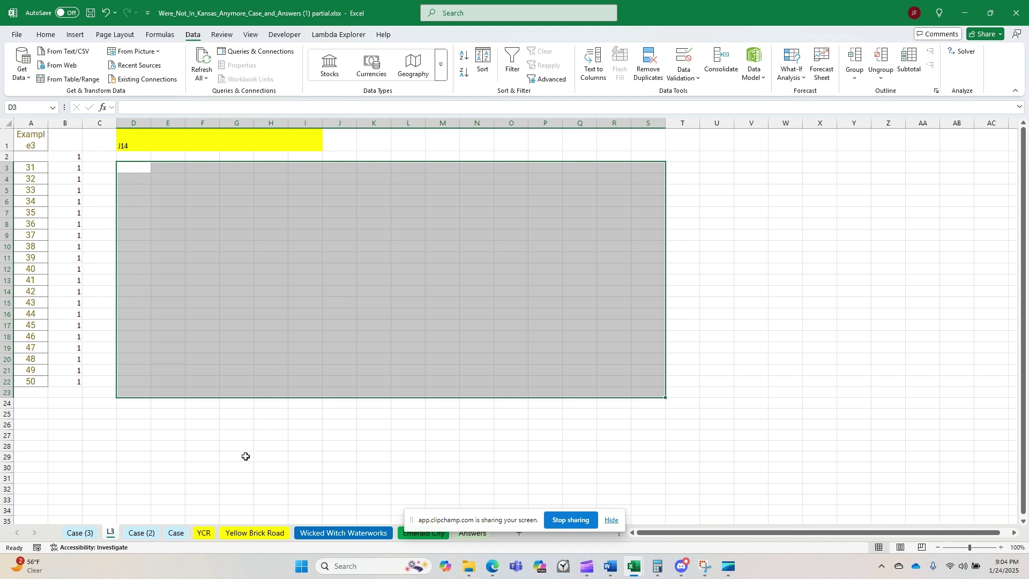
click(177, 532)
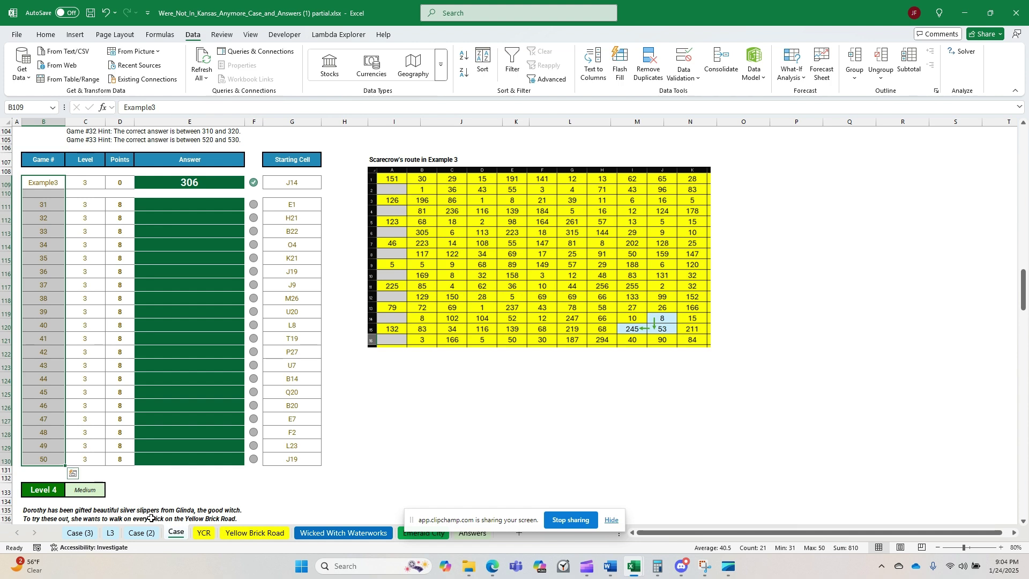
click(110, 532)
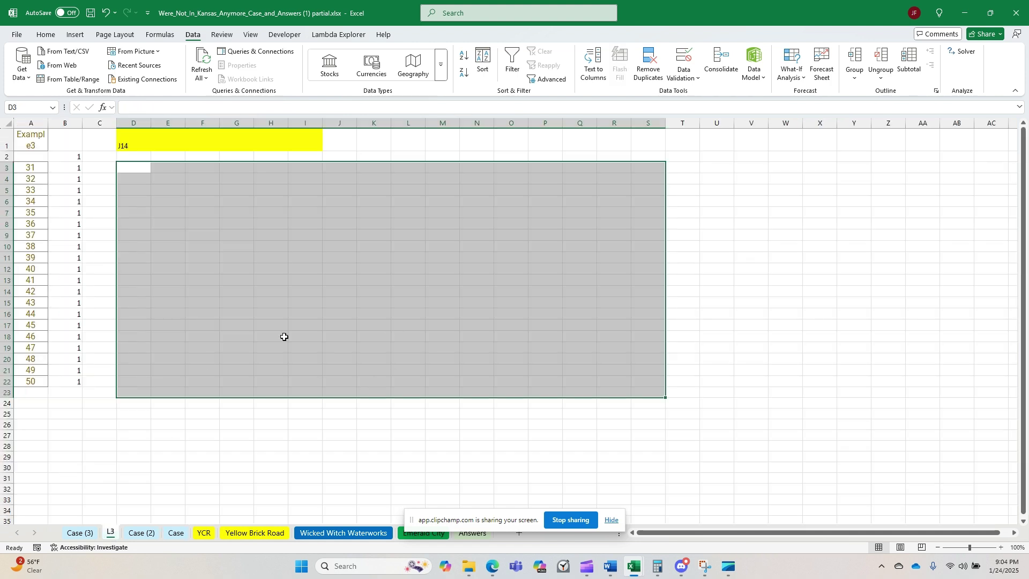
Step: Duplicate the L3 sheet with Move or Copy and name the copy B5
right_click(112, 533)
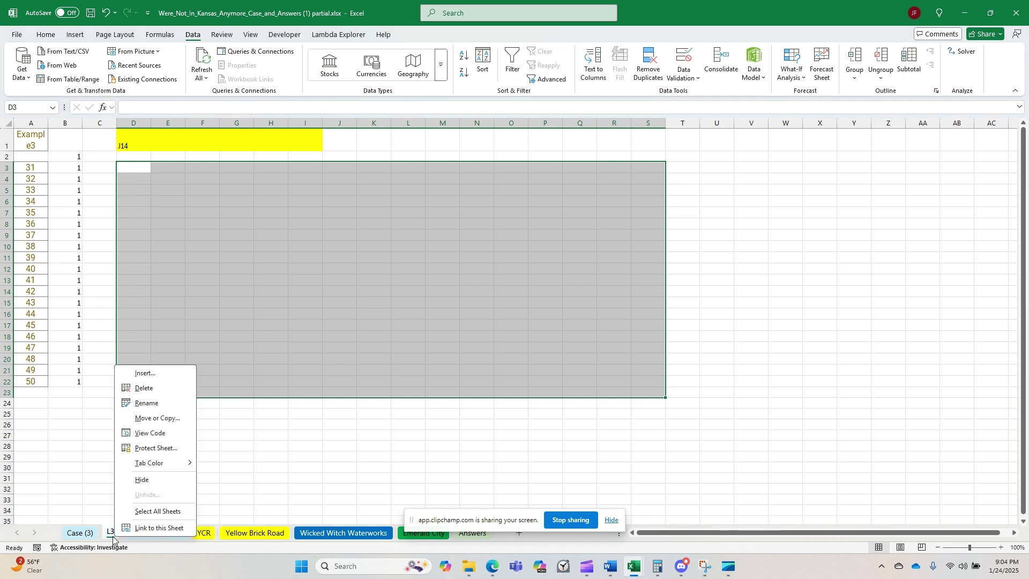
click(161, 418)
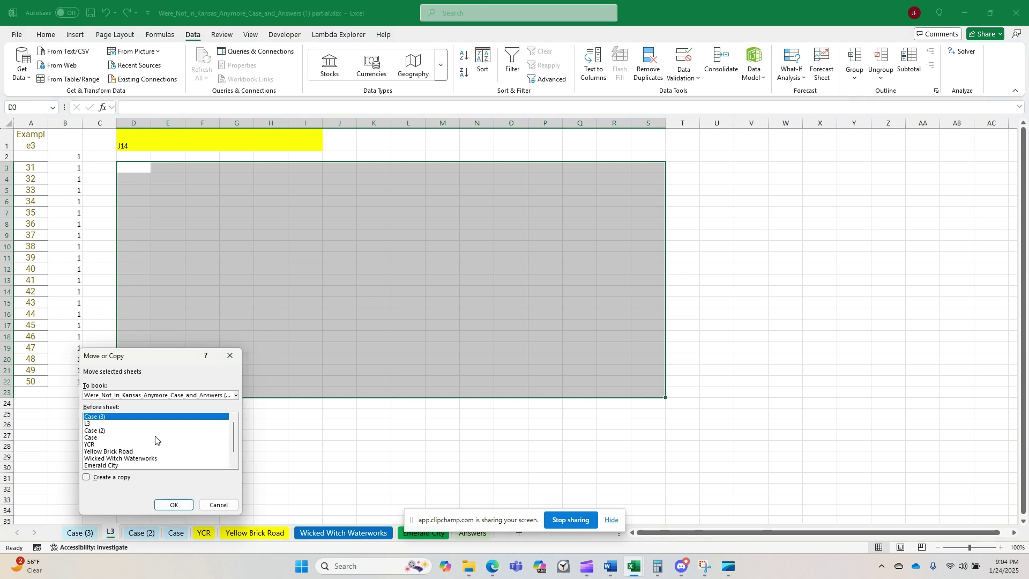
click(86, 477)
click(174, 505)
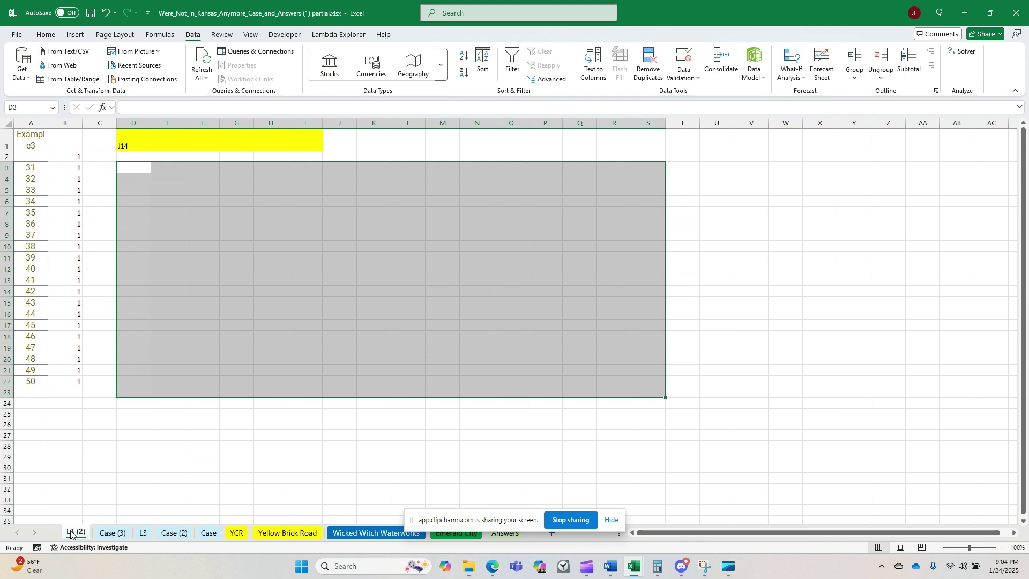
right_click(110, 533)
click(108, 395)
text(B5)
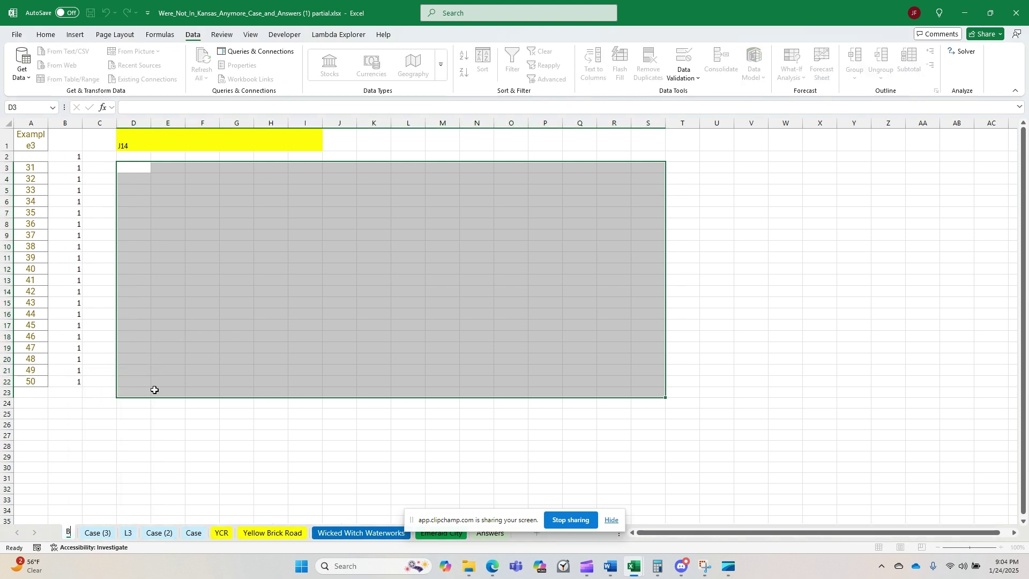
key(Return)
Step: Select D2:P18 on B5, then recommit the formula in B2
click(138, 203)
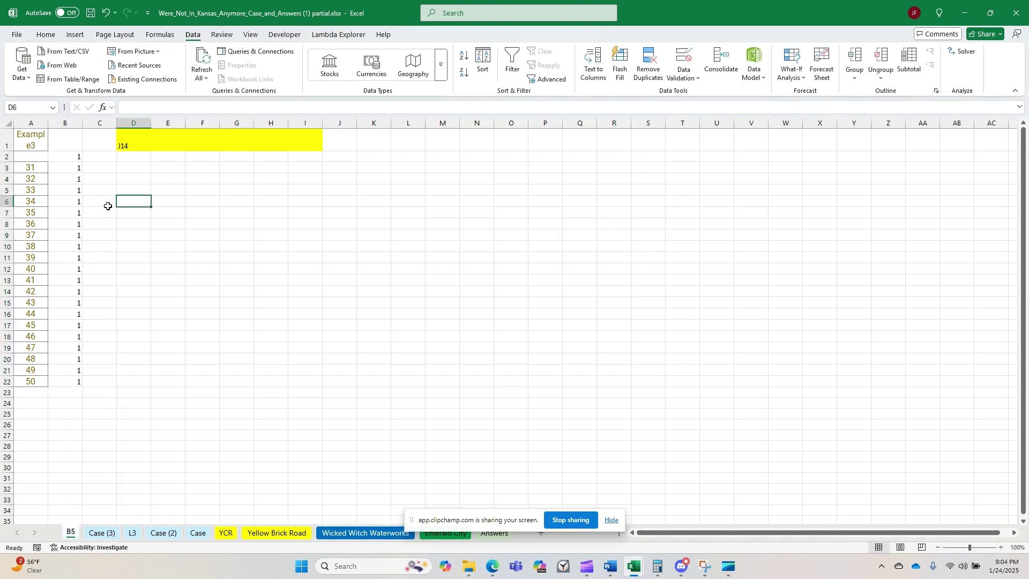
drag(129, 157, 554, 333)
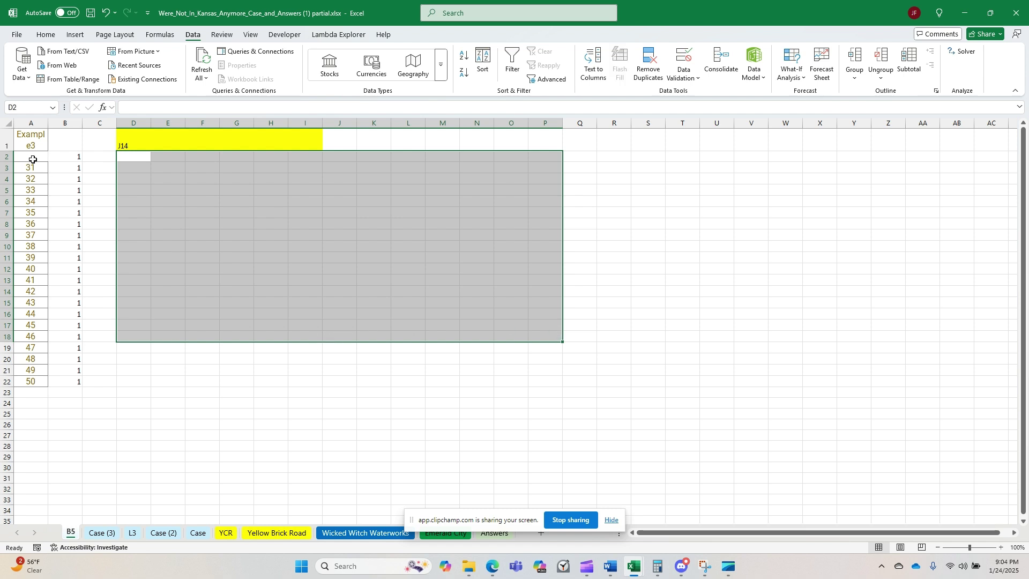
click(71, 157)
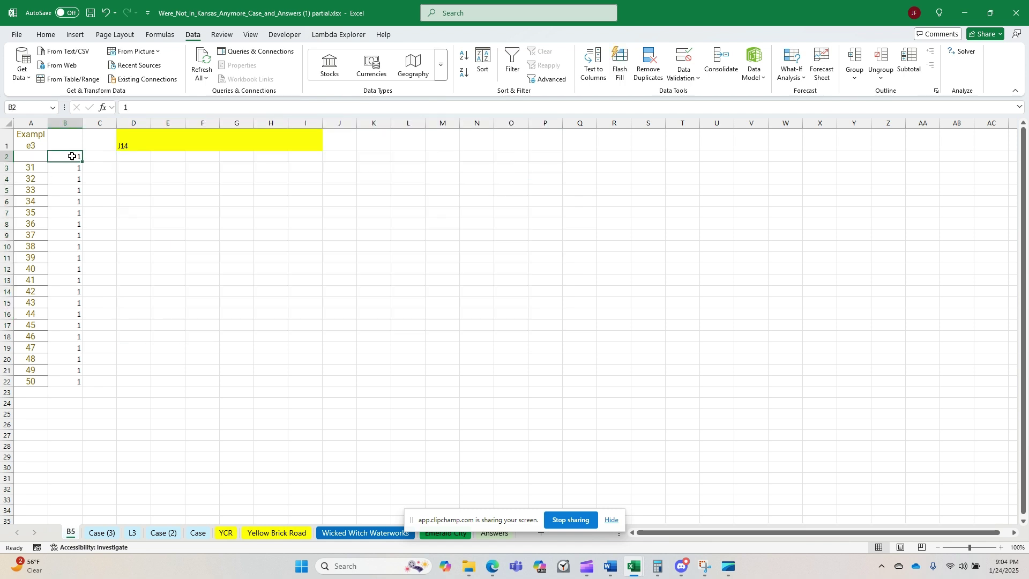
text(=DIF)
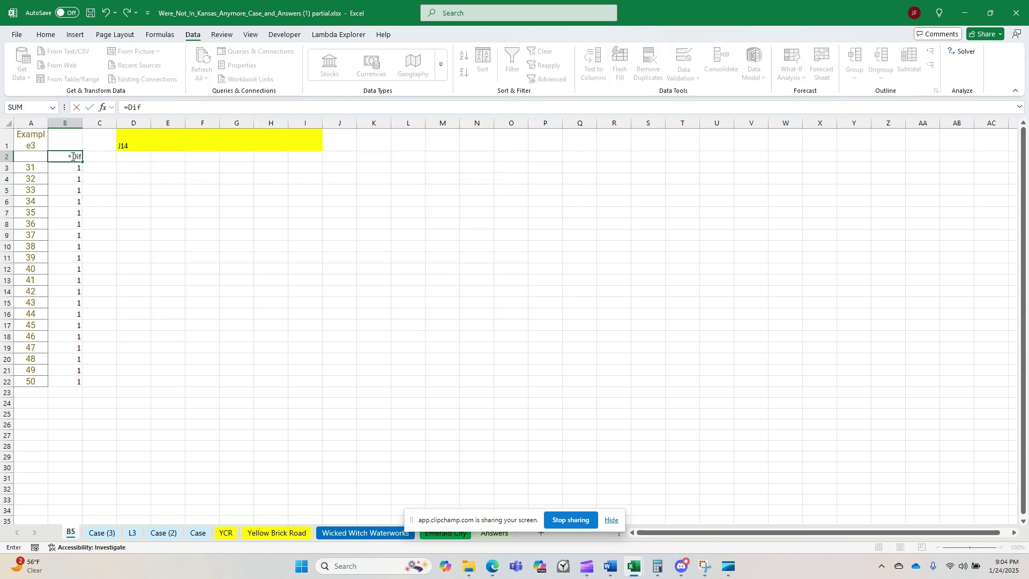
text(Ference)
key(ctrl+Return)
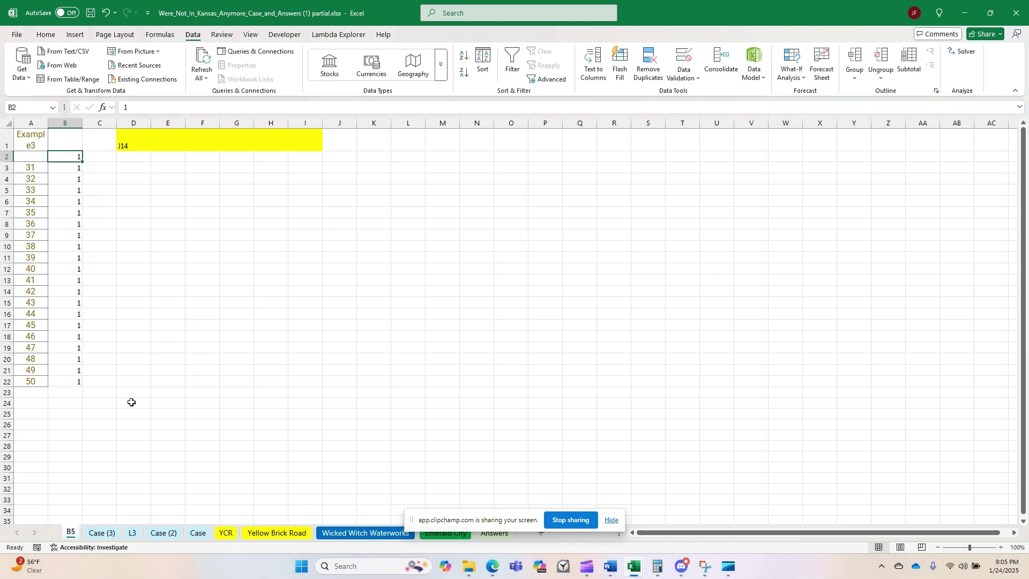
Step: Switch between the Case and L3 sheets, ending on Case with B109:H124 selected
click(198, 533)
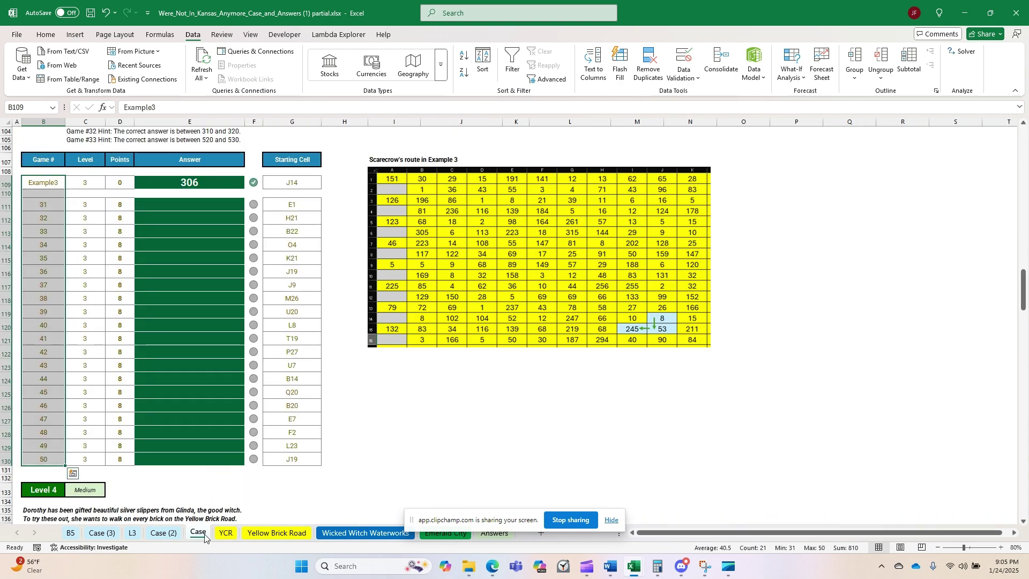
click(133, 533)
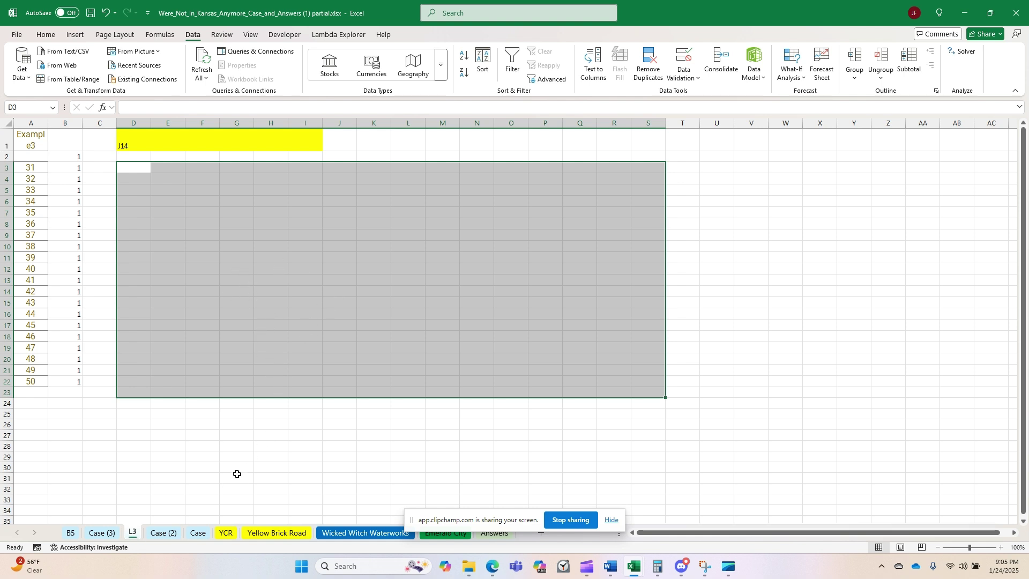
click(198, 532)
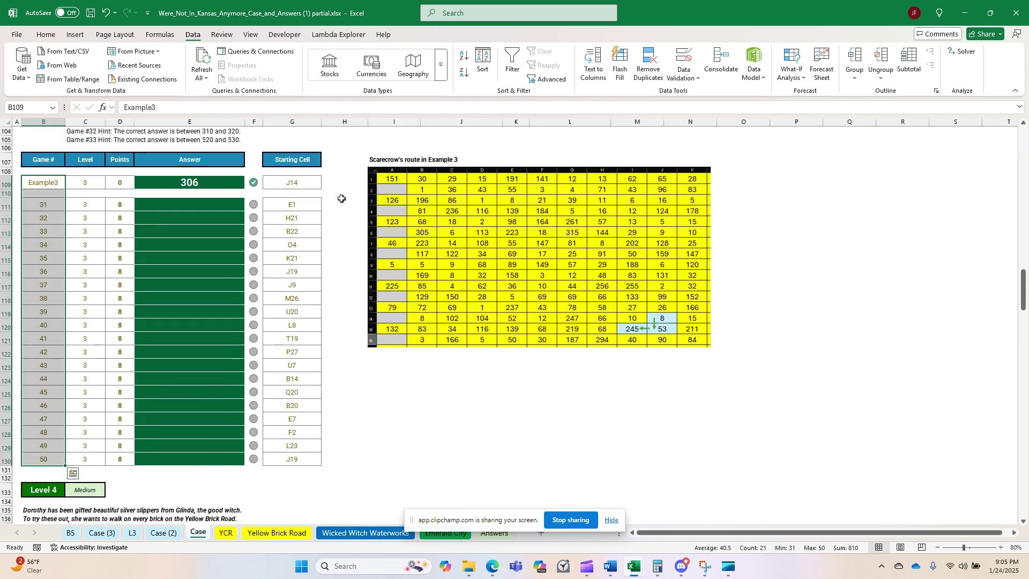
mouse_move(345, 183)
mouse_down()
mouse_move(17, 386)
mouse_move(16, 458)
mouse_up()
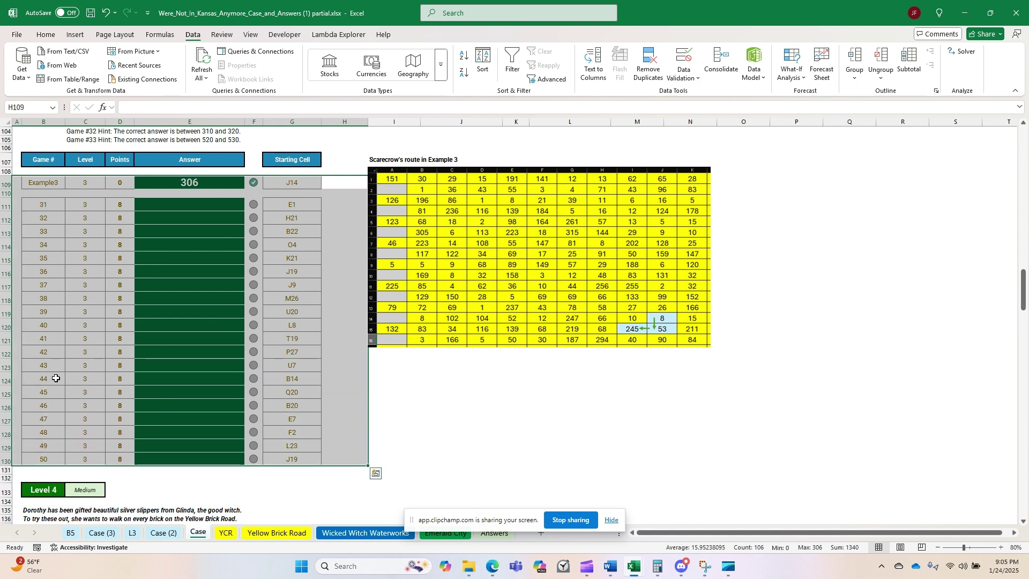